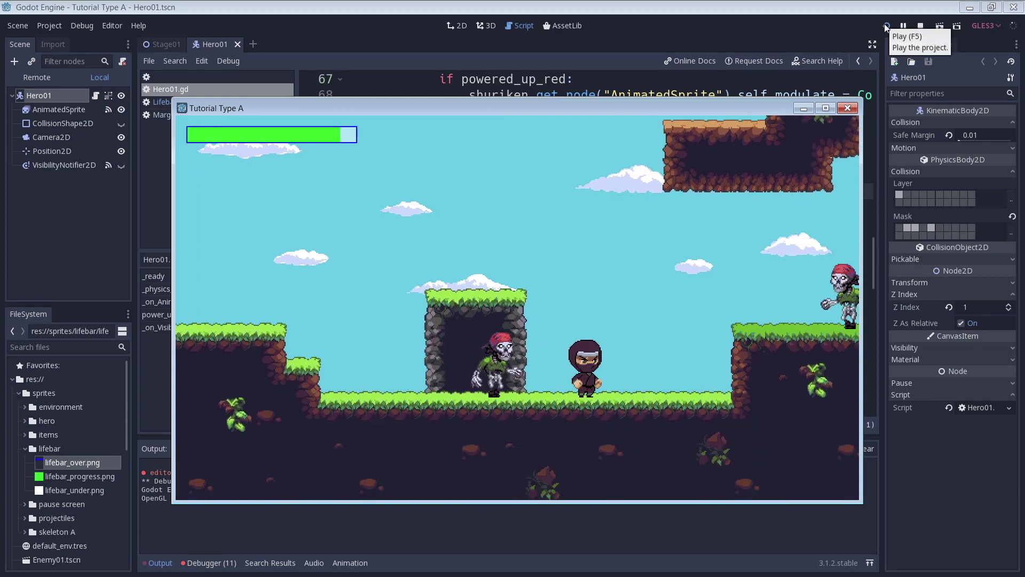
Step: Run and jump the ninja hero through the level so the life bar partly depletes
key(Left)
key(Up)
key(Right)
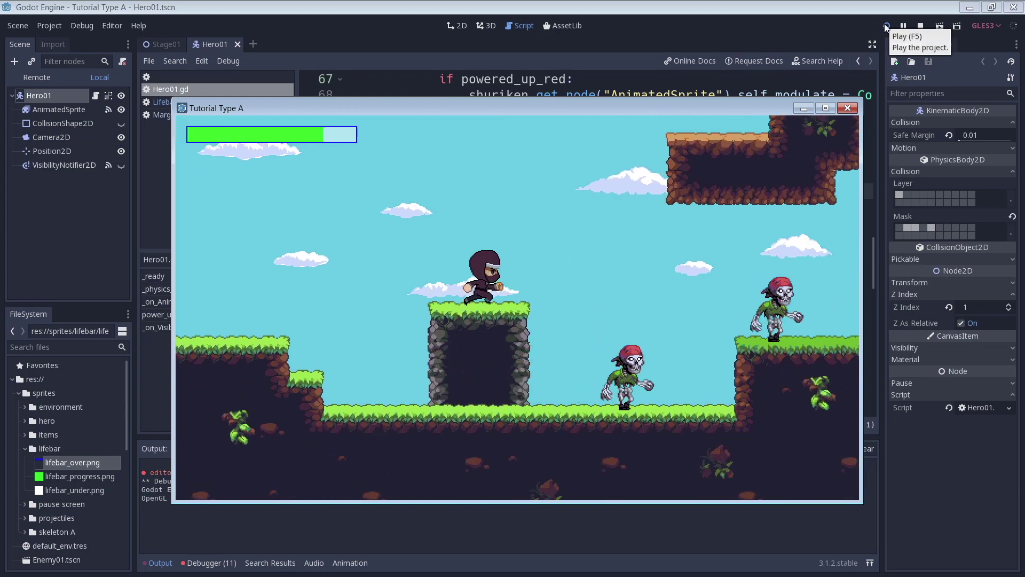
key(Up)
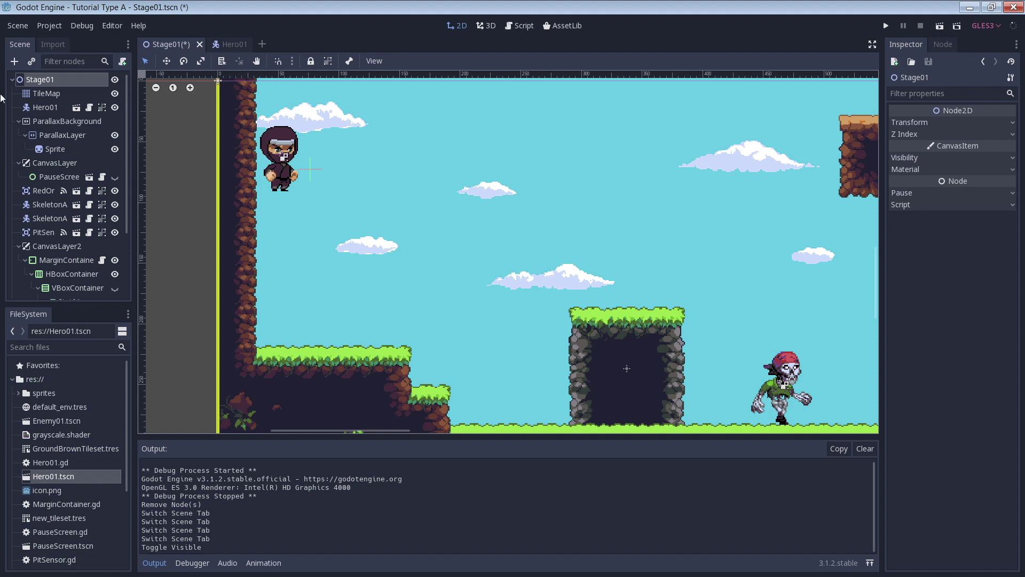
Step: Choose a TextureProgress child node for the HUD's HBoxContainer, filtering node types by 'texture'
click(70, 249)
drag(126, 220, 123, 264)
click(62, 212)
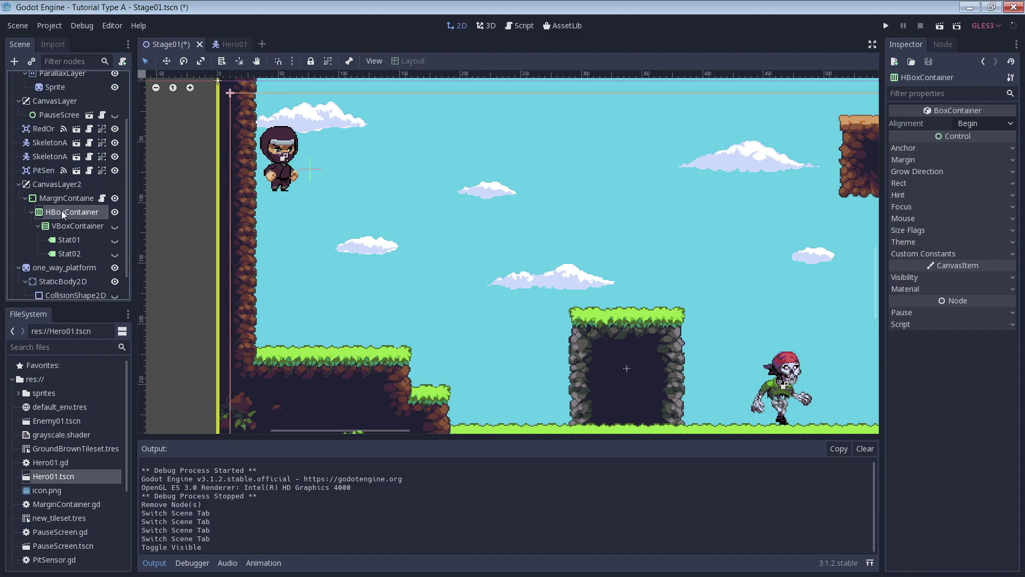
click(15, 62)
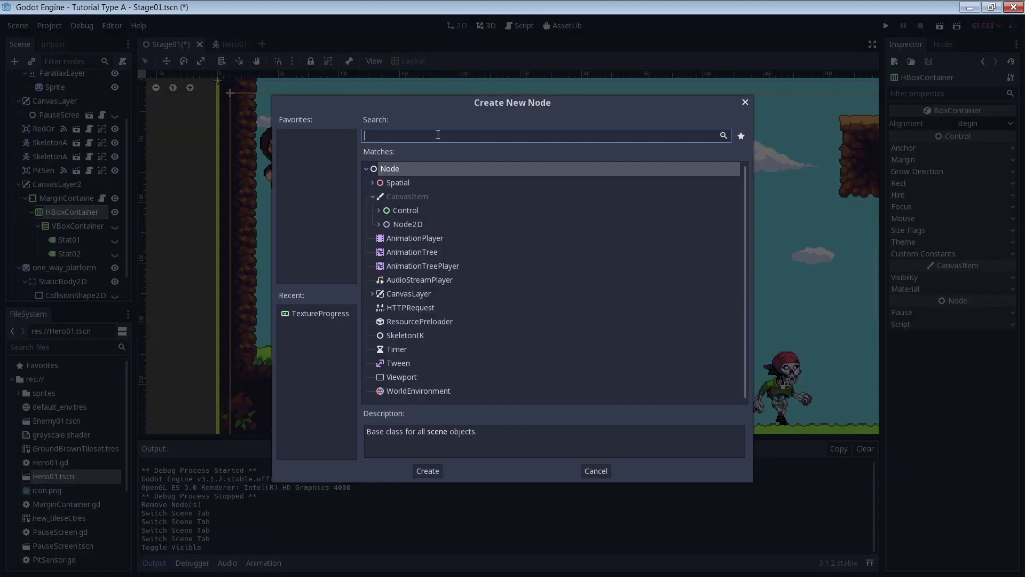
text(texture)
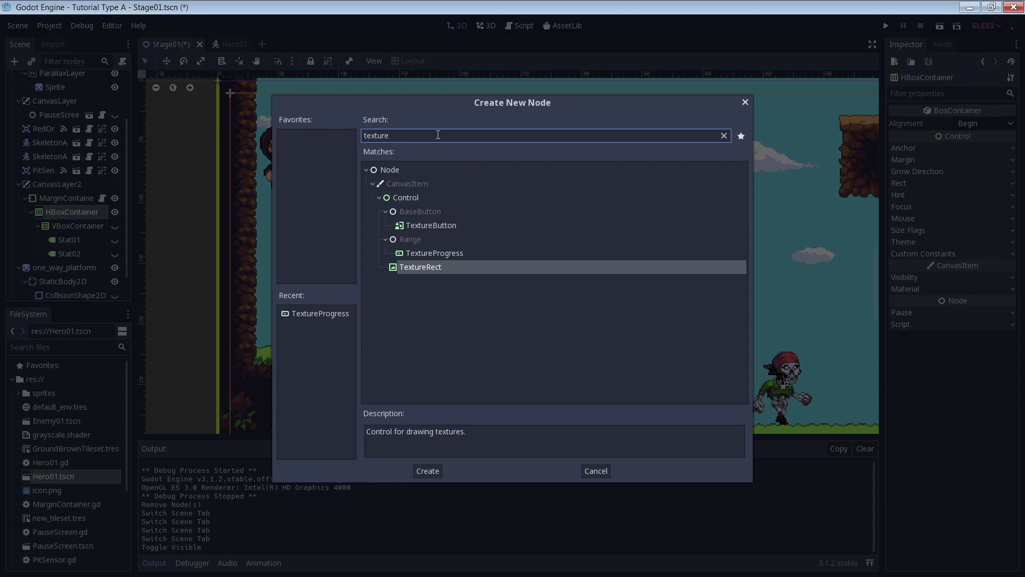
click(429, 255)
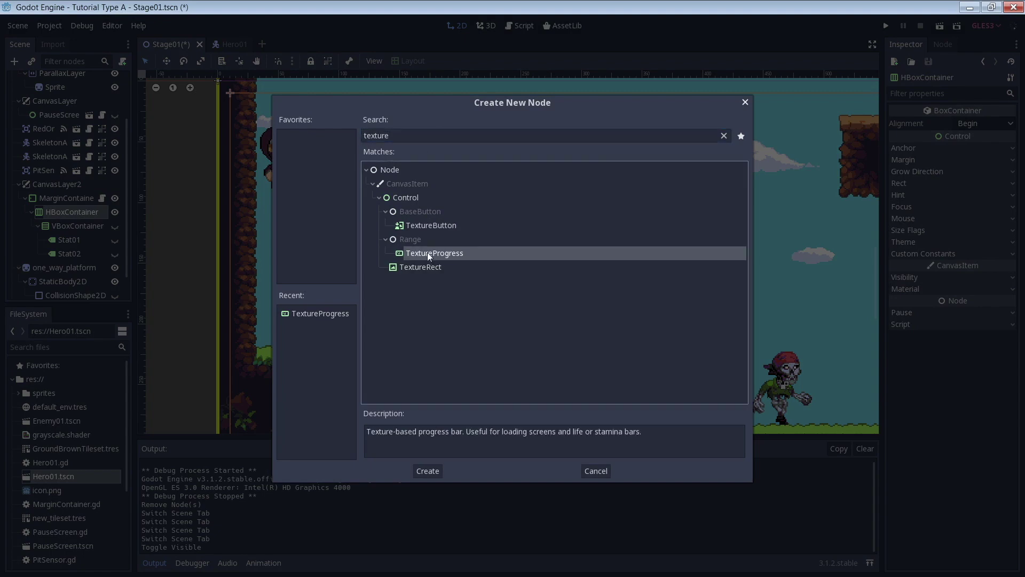
Step: Create the TextureProgress node and rename it 'Lifebar'
click(436, 474)
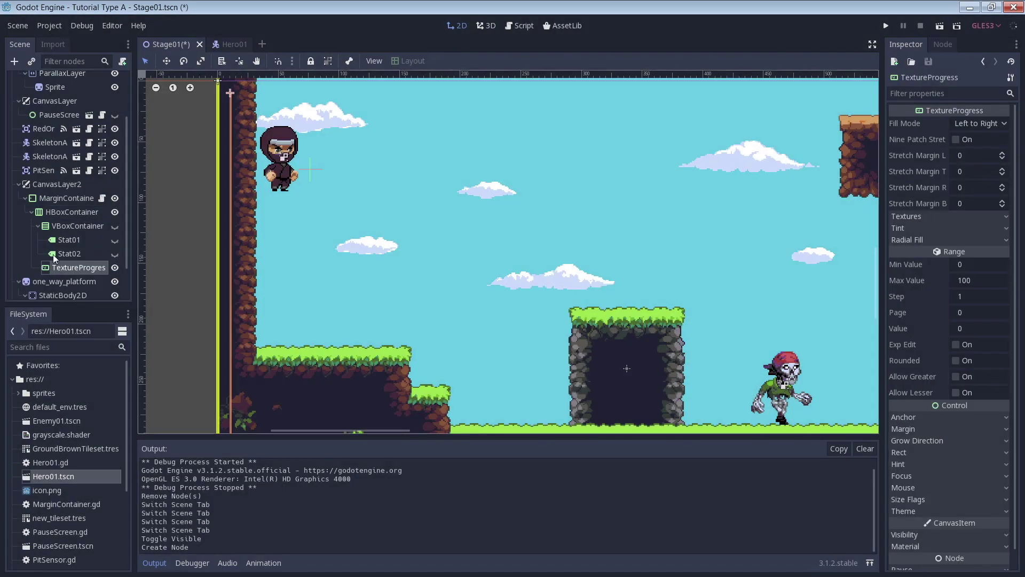
click(88, 269)
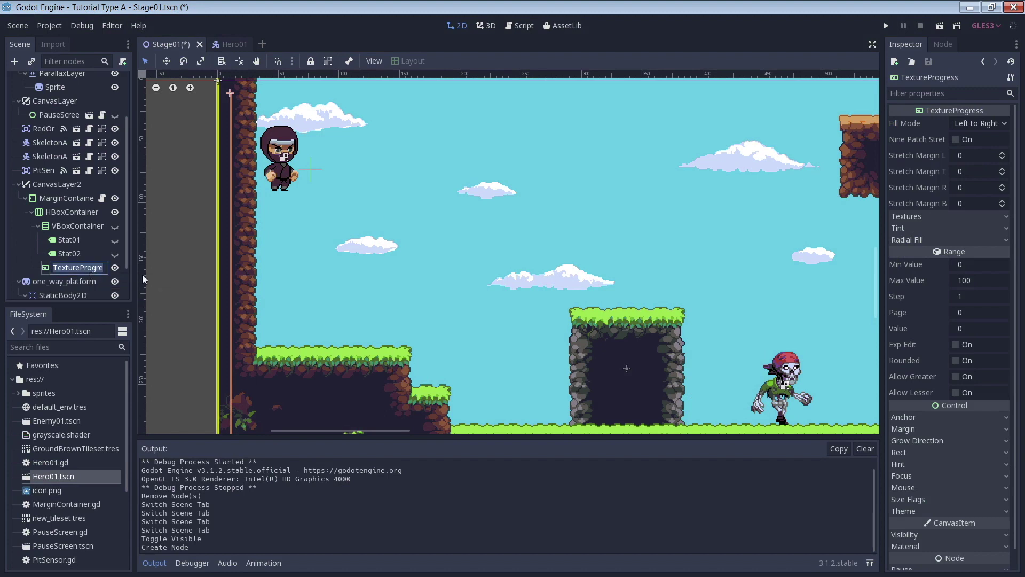
text(Lifebar)
key(Return)
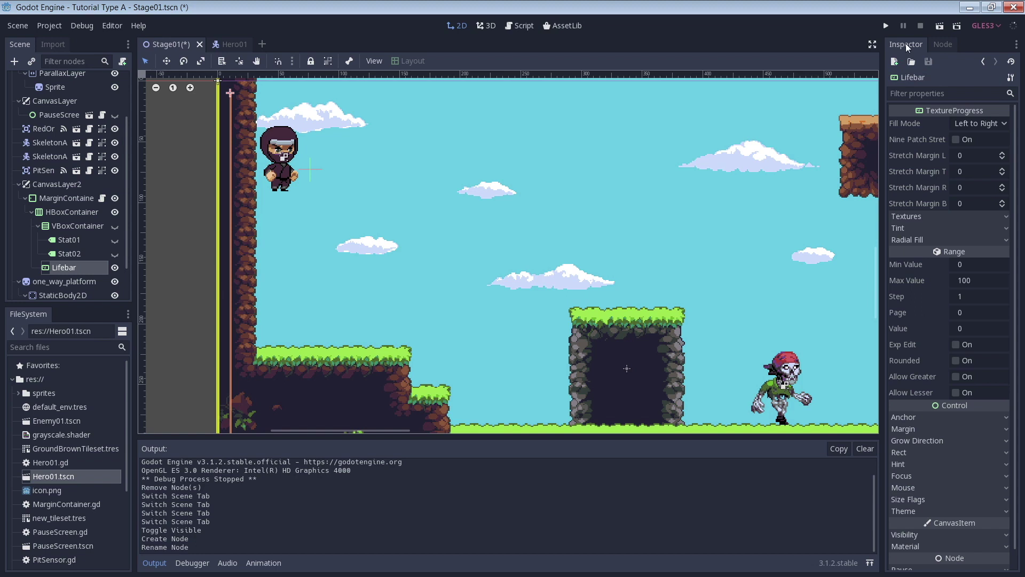
Step: Assign res://sprites/lifebar/lifebar_under.png as the Lifebar's Under texture
click(1008, 217)
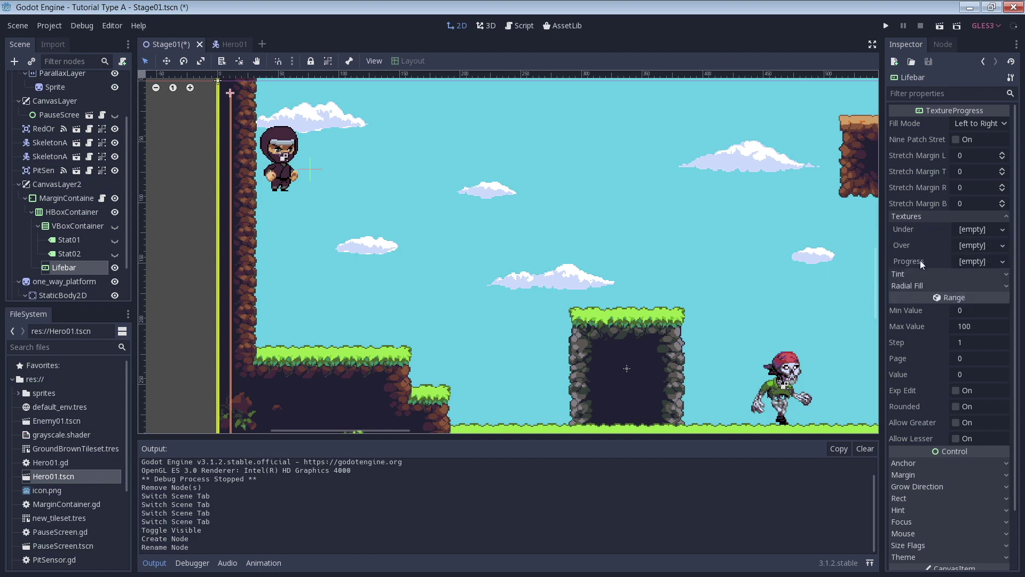
mouse_move(941, 264)
click(19, 393)
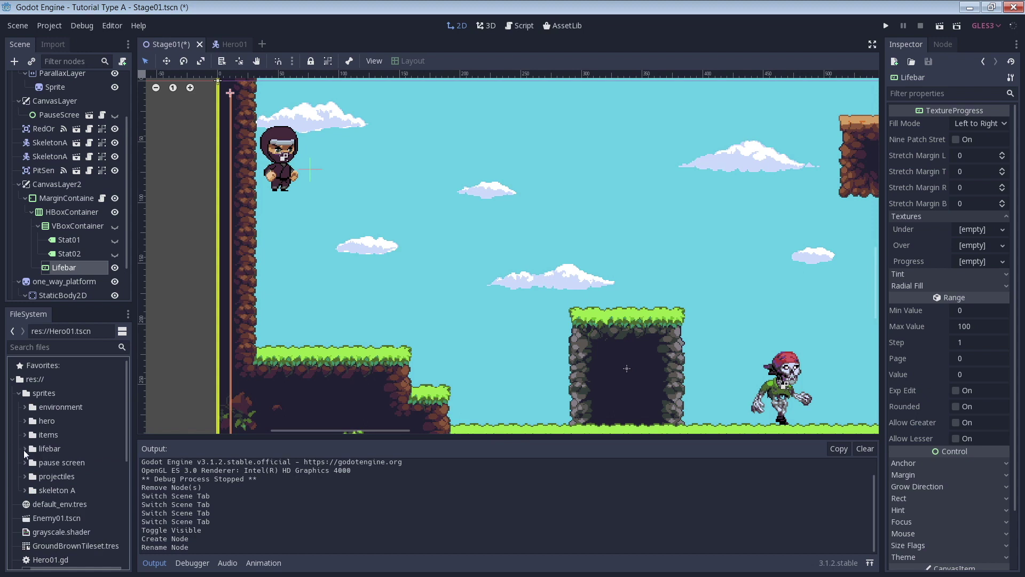
click(26, 449)
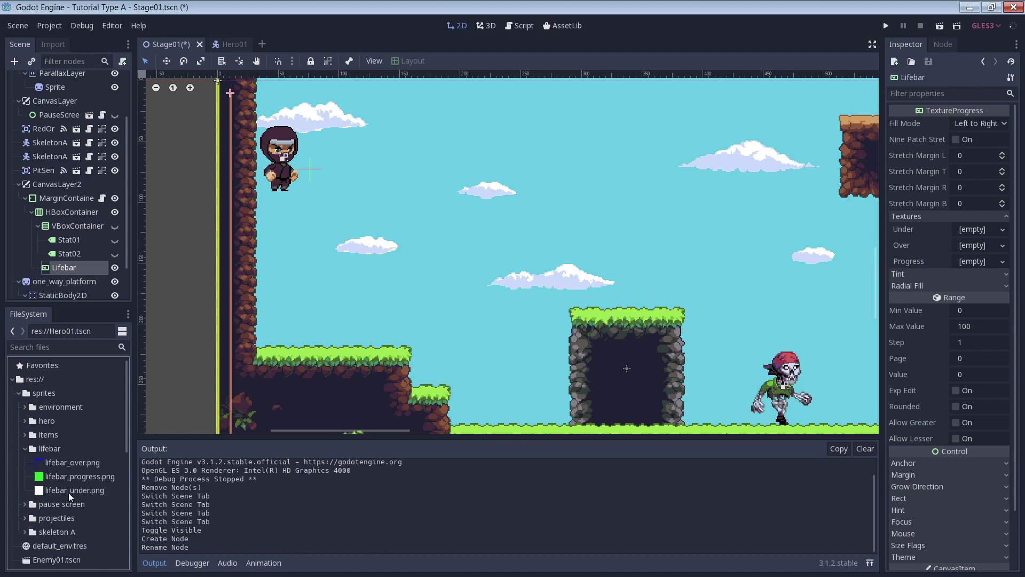
drag(68, 492, 970, 227)
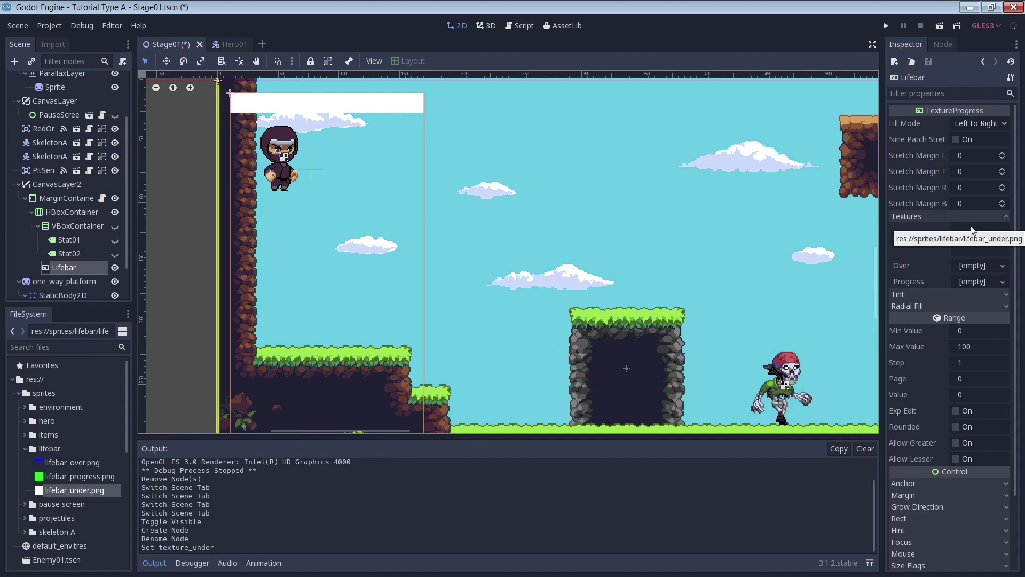
Step: Set the Lifebar's Under tint alpha to 127 (7fffffff) so the under bar is semi-transparent
click(970, 293)
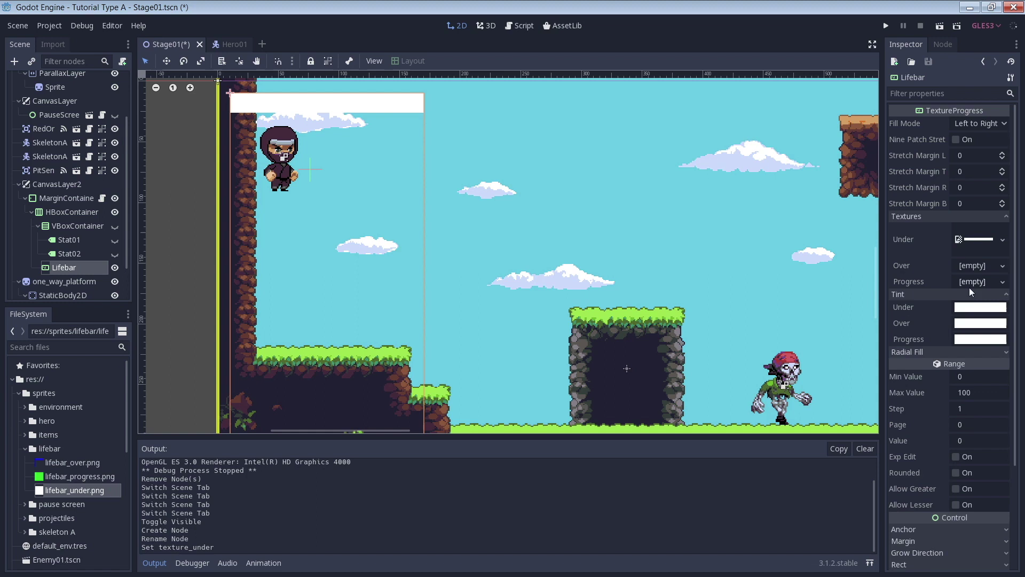
click(980, 307)
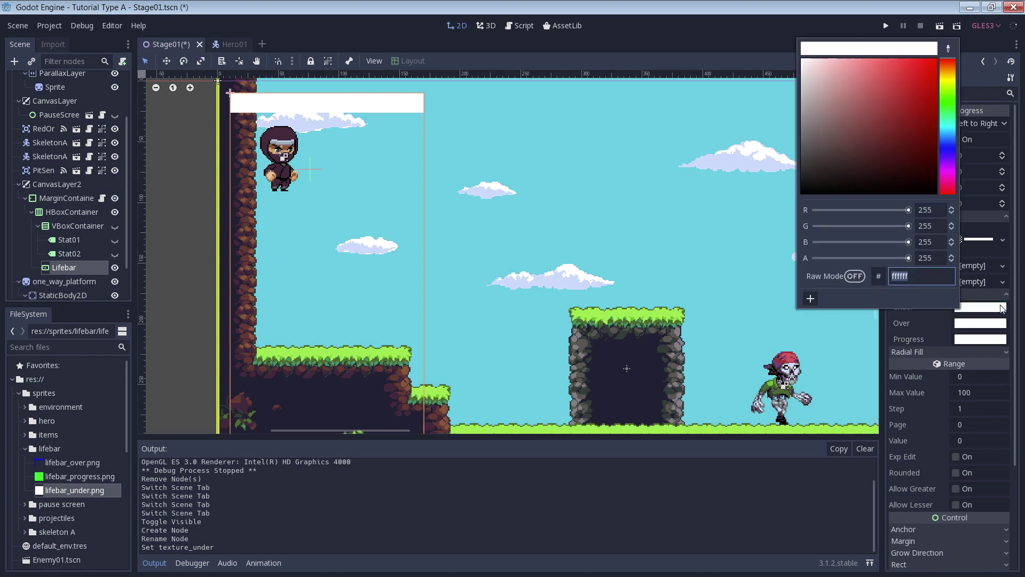
double_click(926, 258)
text(127)
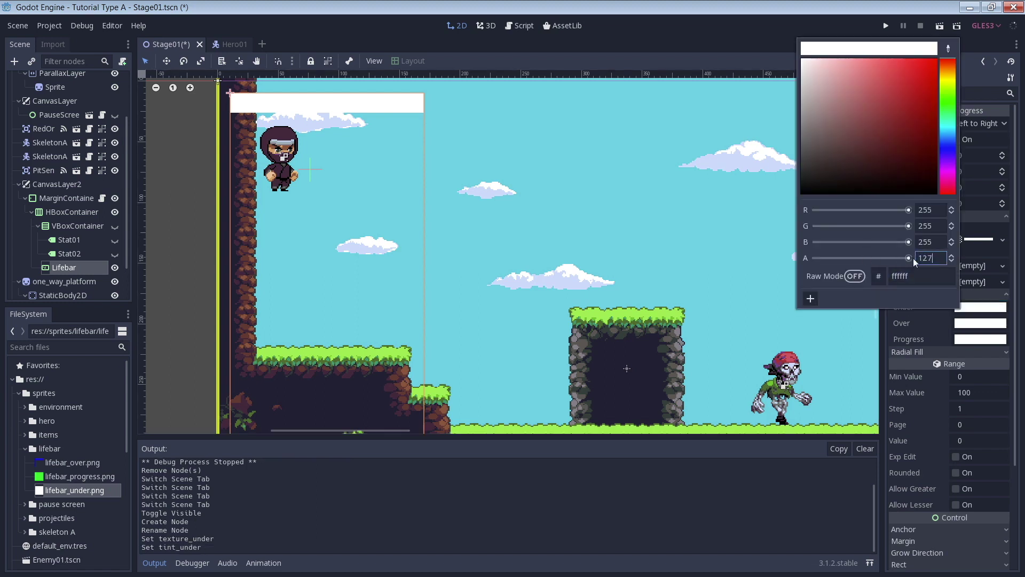
key(Return)
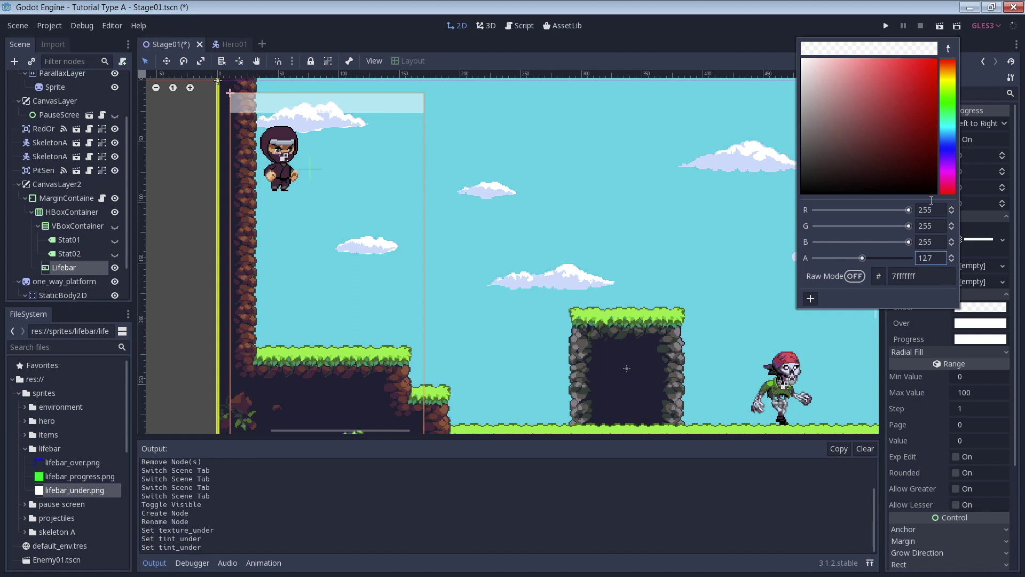
click(1000, 298)
click(1001, 296)
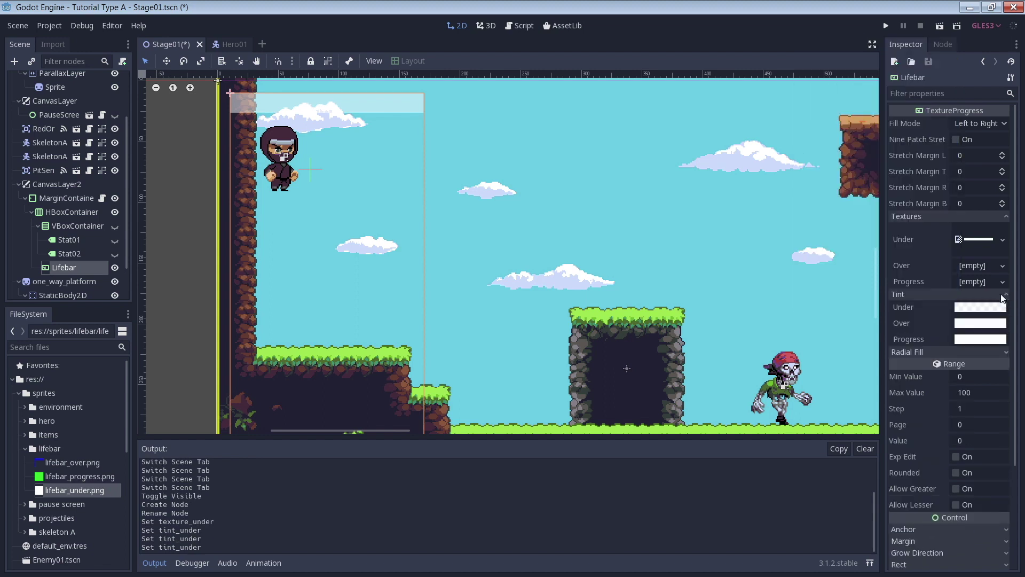
Step: Assign lifebar_progress.png as the Progress texture and lifebar_over.png as the Over texture
drag(59, 476, 963, 279)
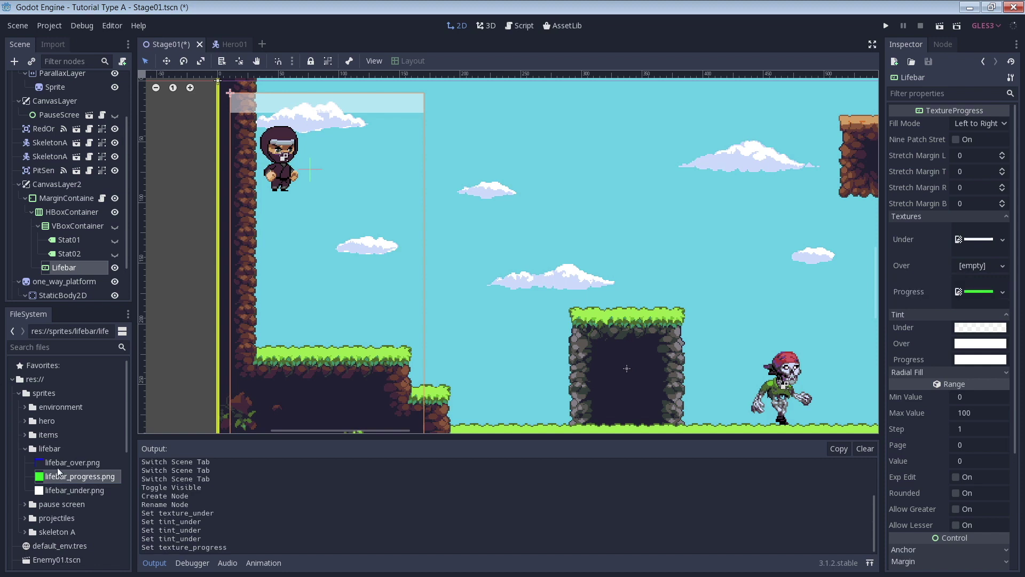
drag(72, 463, 972, 269)
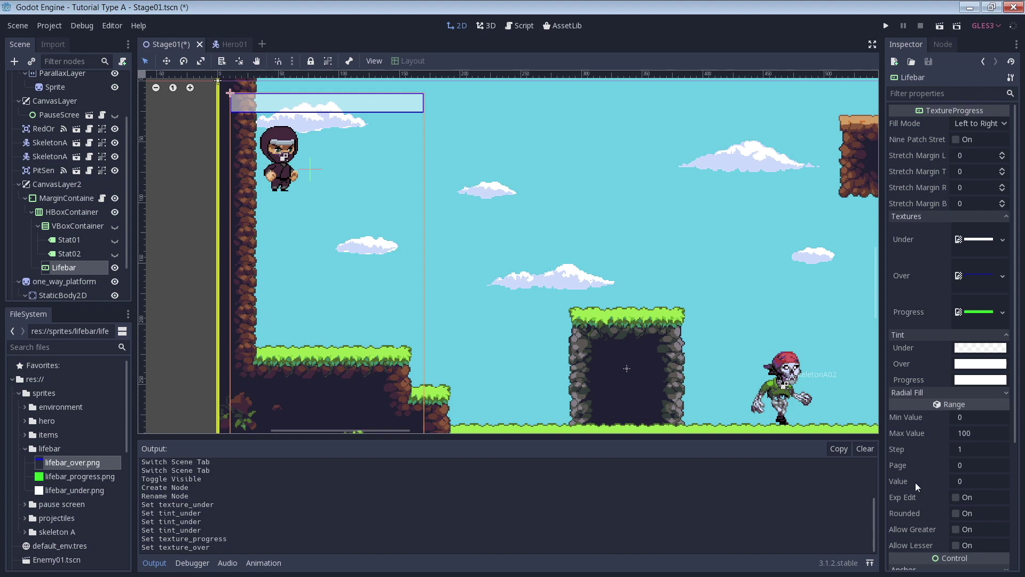
Step: Set the Lifebar's Value to 50, undoing an accidental change
click(988, 482)
text(5)
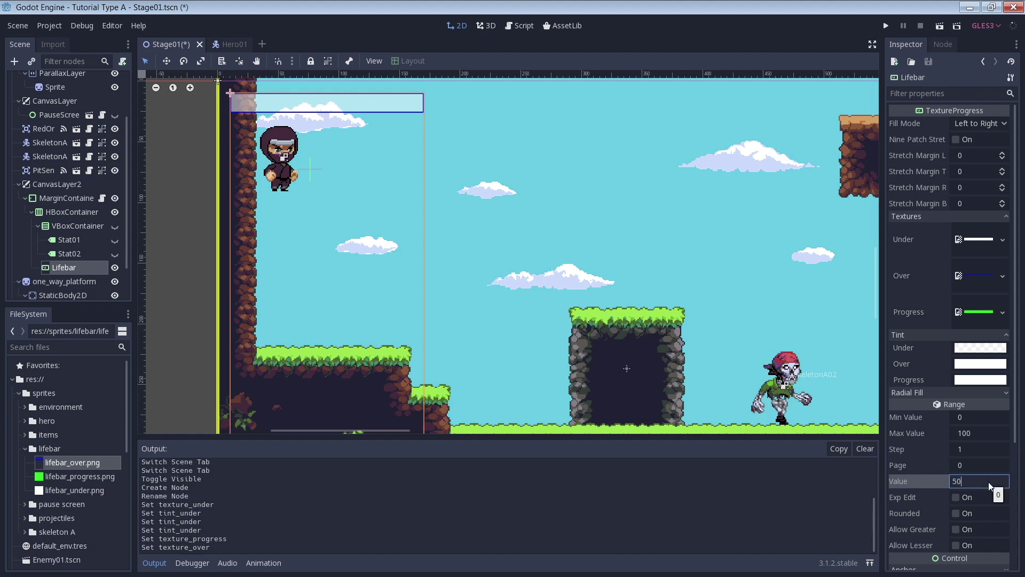
text(0)
key(Return)
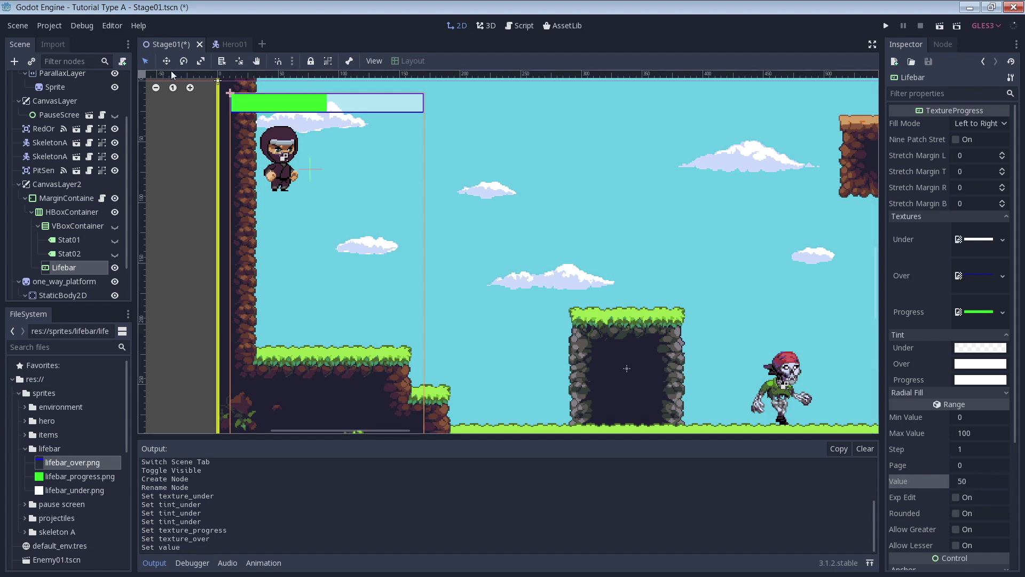
scroll(959, 482, up, 5)
key(ctrl+z)
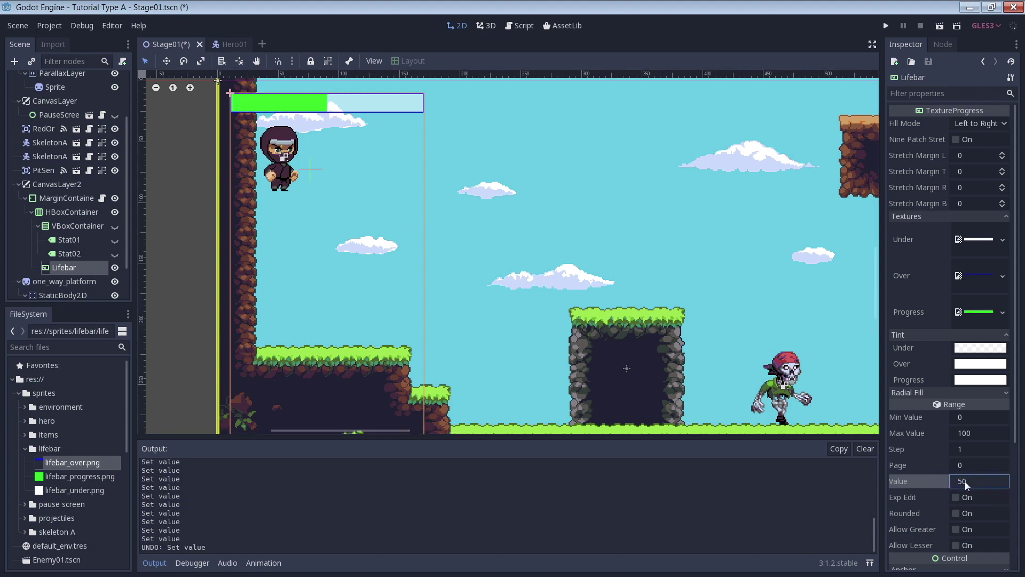
Step: Try a Max Value of 300, then set it back to 100
click(966, 433)
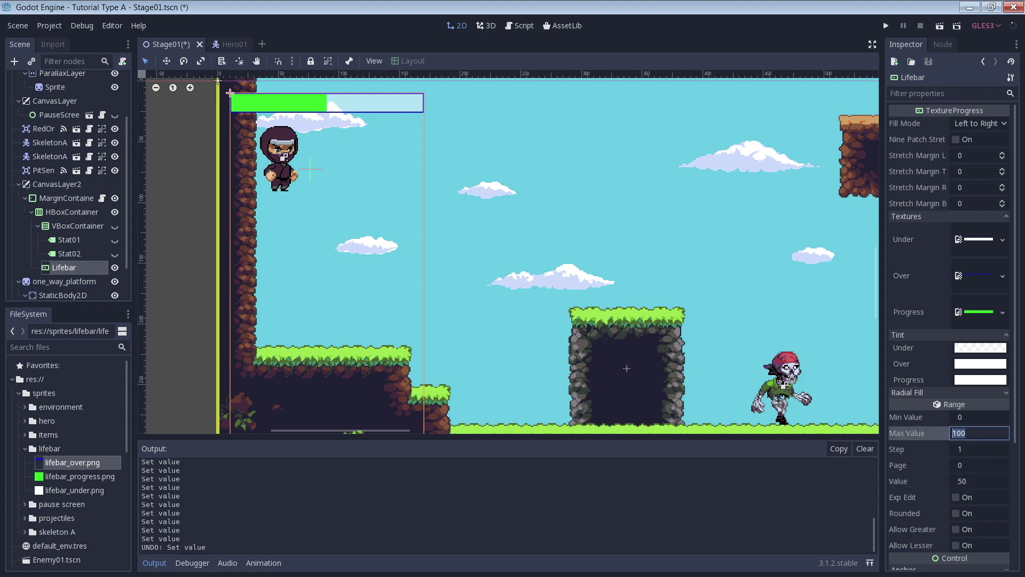
text(300)
key(Return)
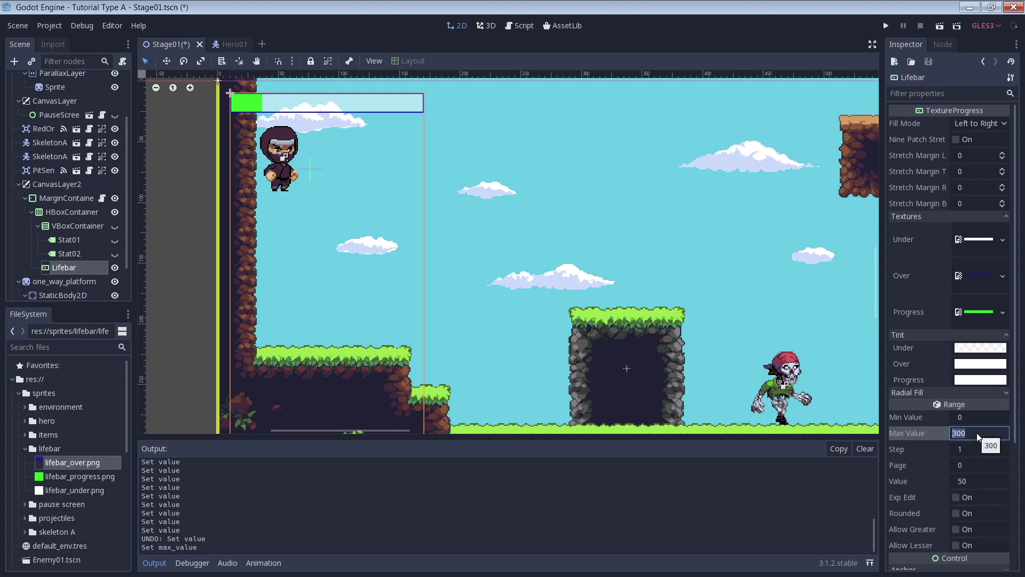
text(0)
key(Return)
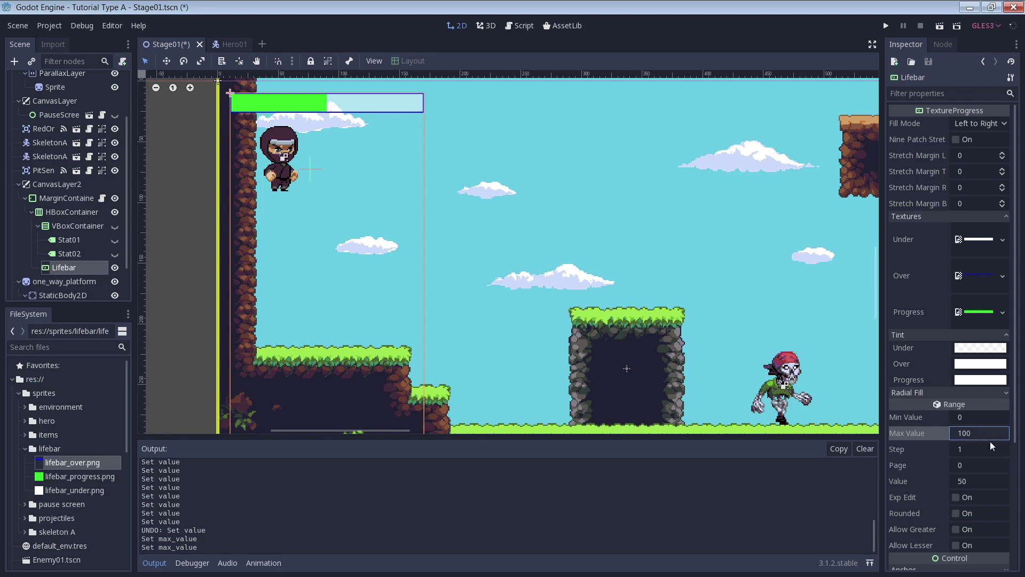
Step: Open Hero01.gd and highlight the ui_end lines that subtract 10 from hp
click(227, 44)
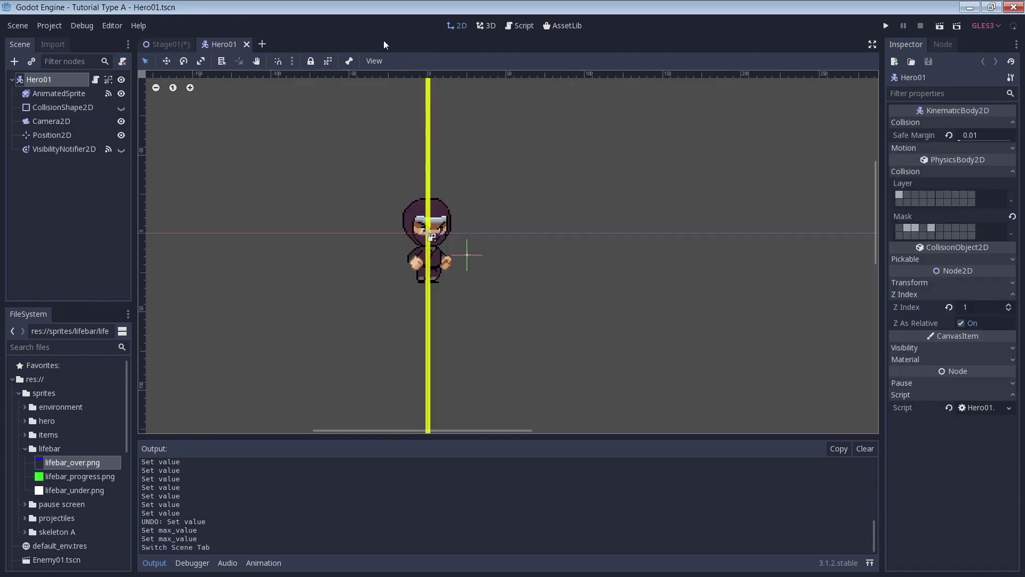
click(523, 26)
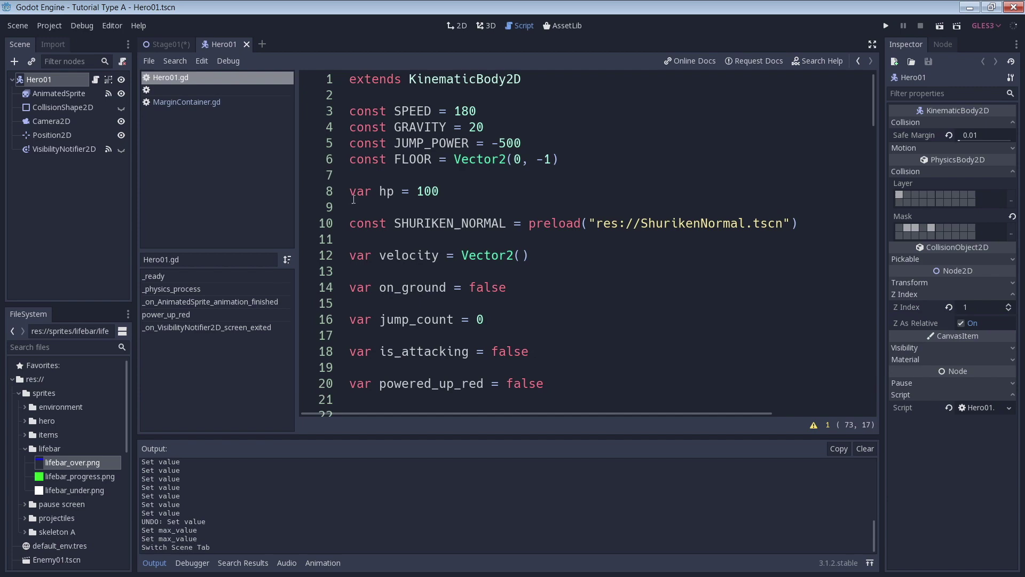
drag(350, 193, 444, 192)
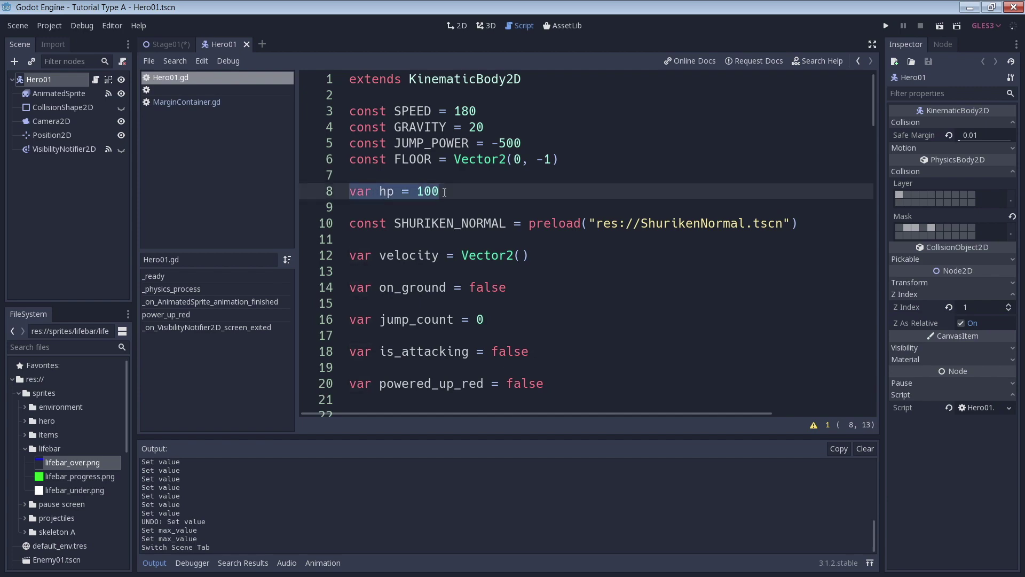
scroll(462, 205, down, 19)
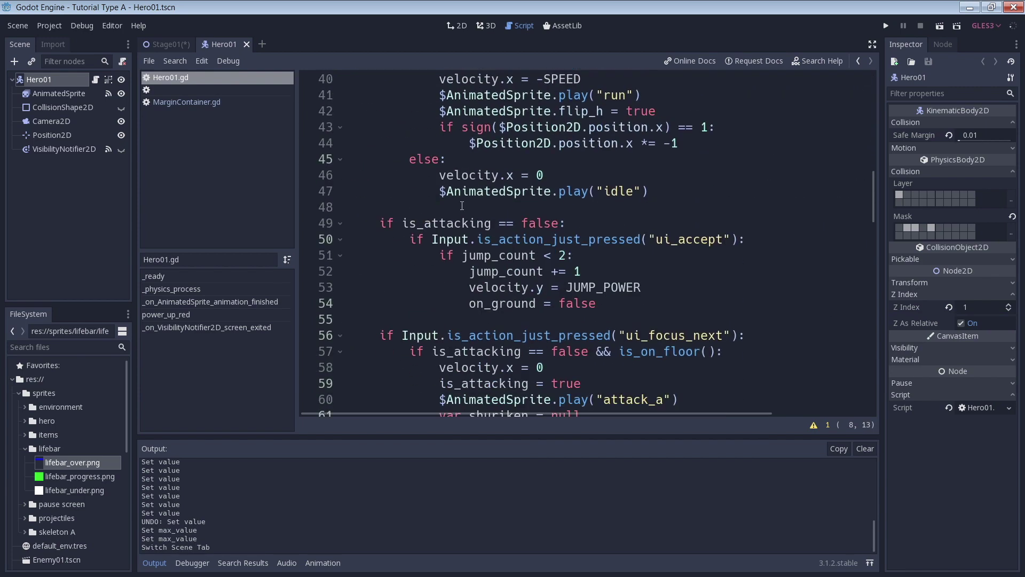
scroll(461, 206, down, 3)
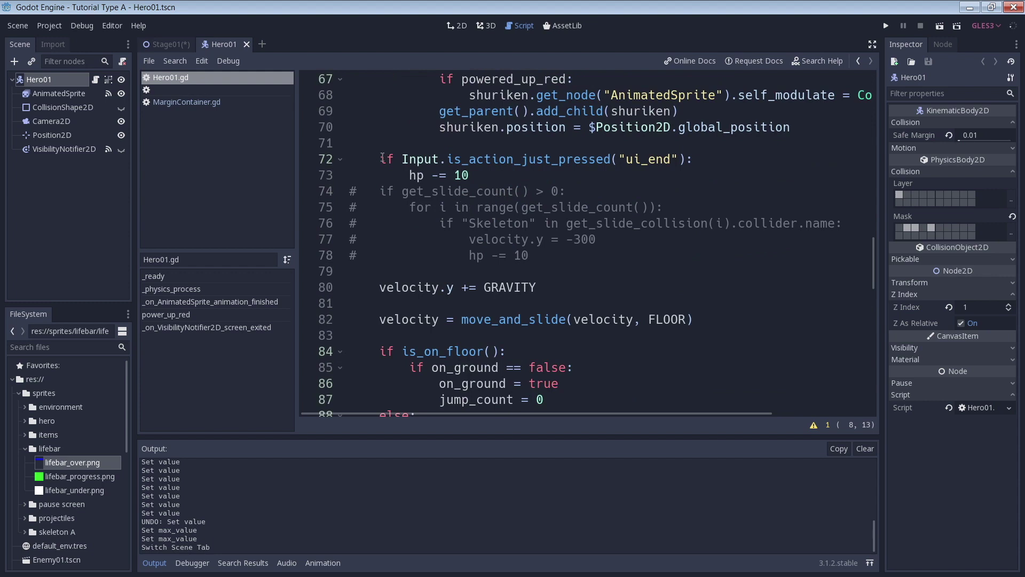
drag(350, 159, 513, 184)
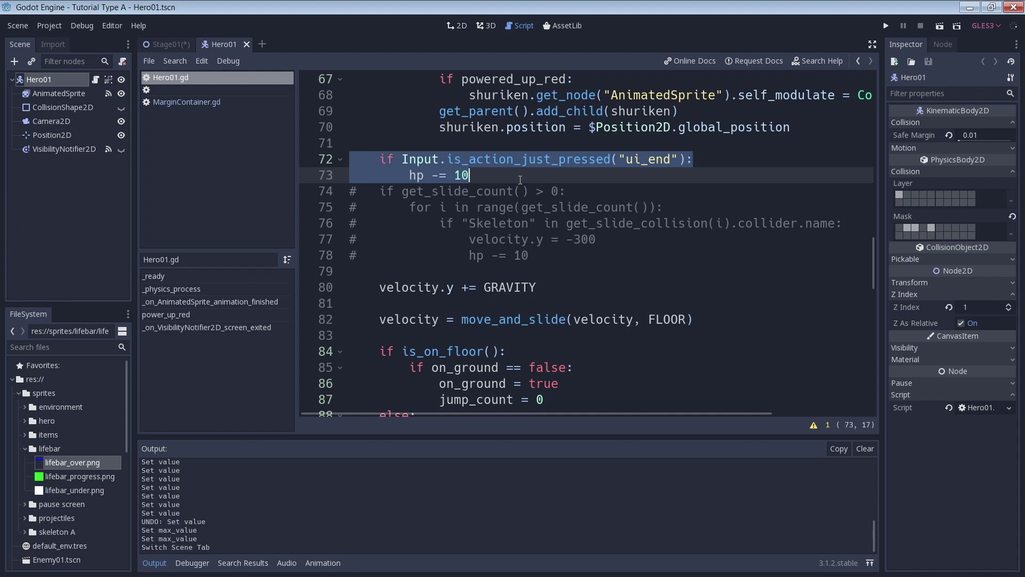
Step: Attach a new Lifebar.gd script to the Lifebar node in Stage01
click(167, 44)
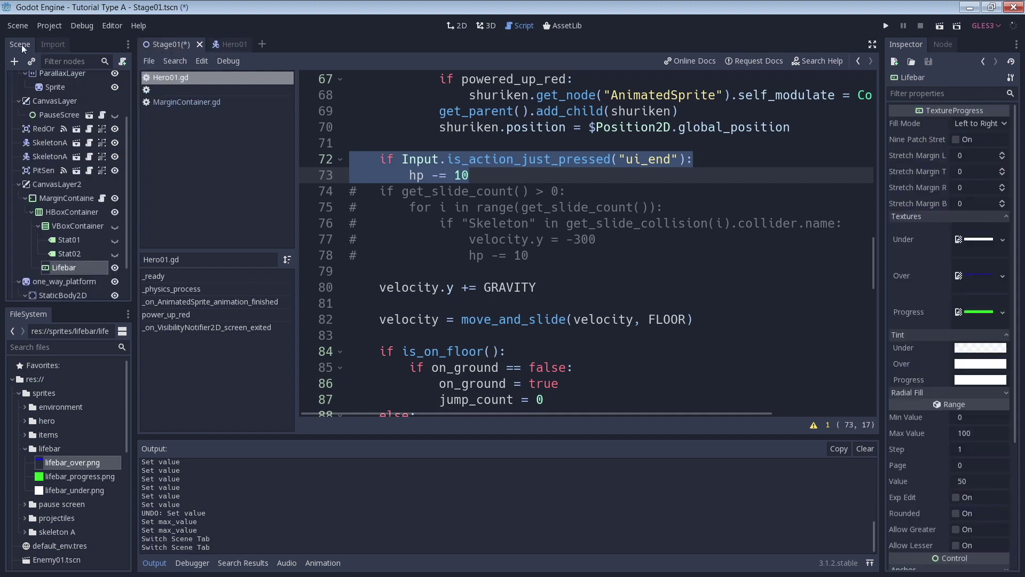
click(63, 269)
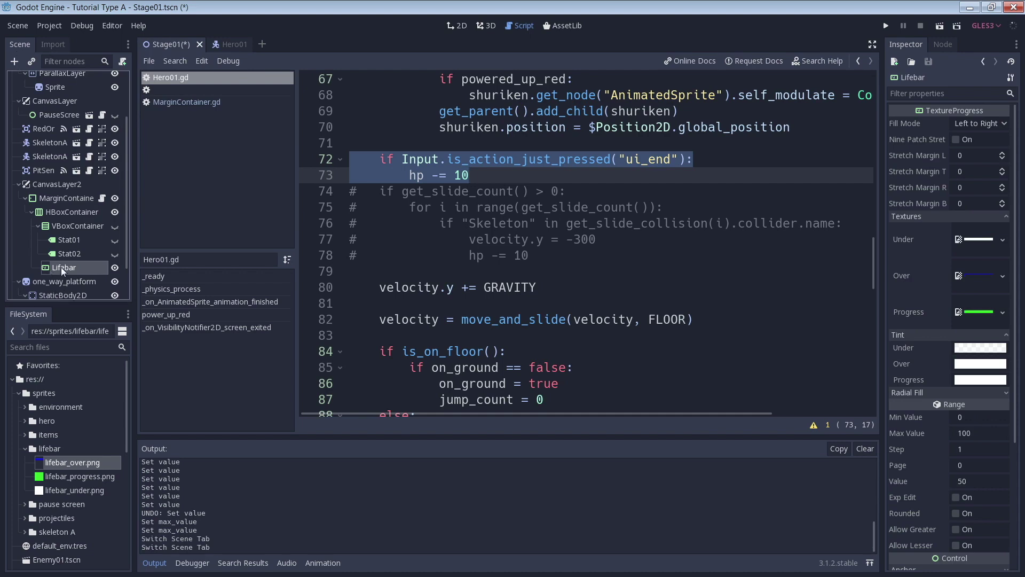
click(123, 60)
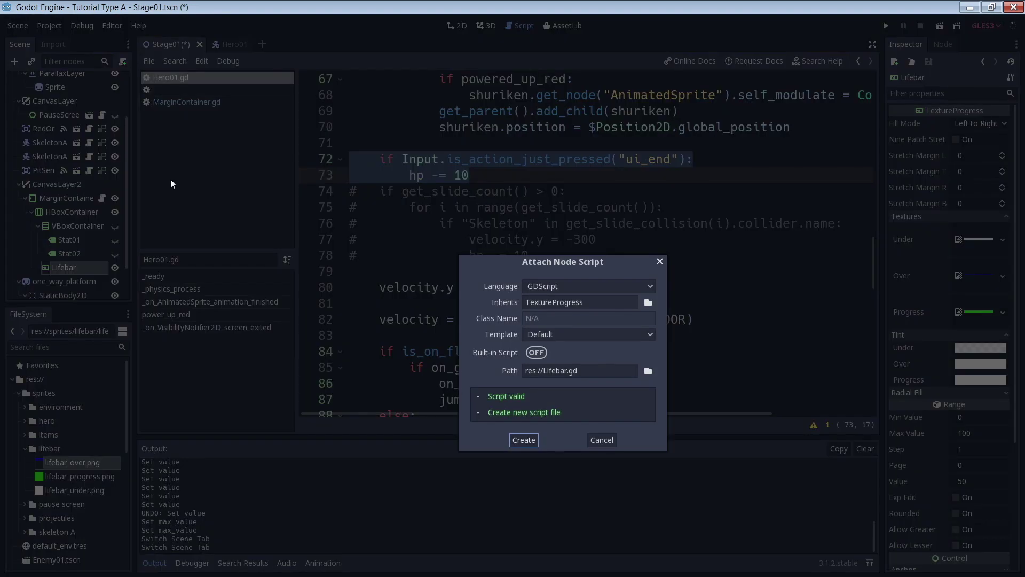
click(524, 440)
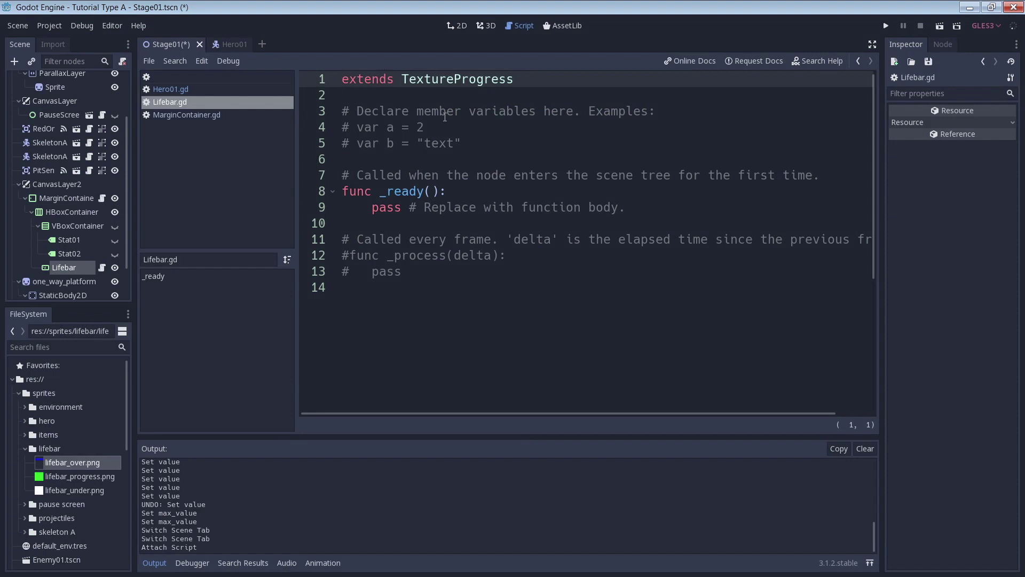
Step: Delete the template comments and commented-out _process function from Lifebar.gd
drag(822, 175, 343, 109)
key(BackSpace)
drag(590, 224, 351, 179)
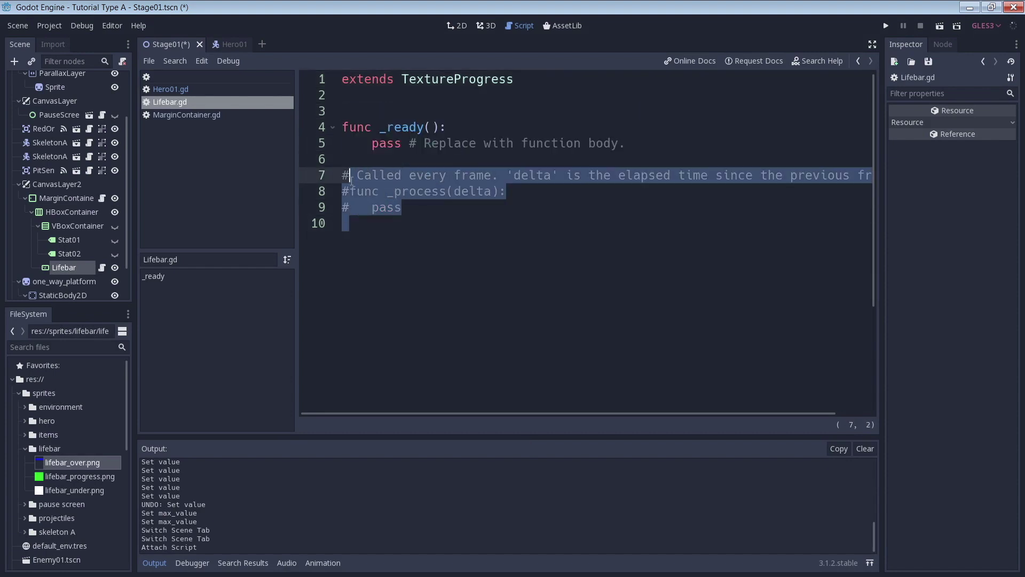
key(BackSpace)
drag(622, 143, 395, 143)
key(BackSpace)
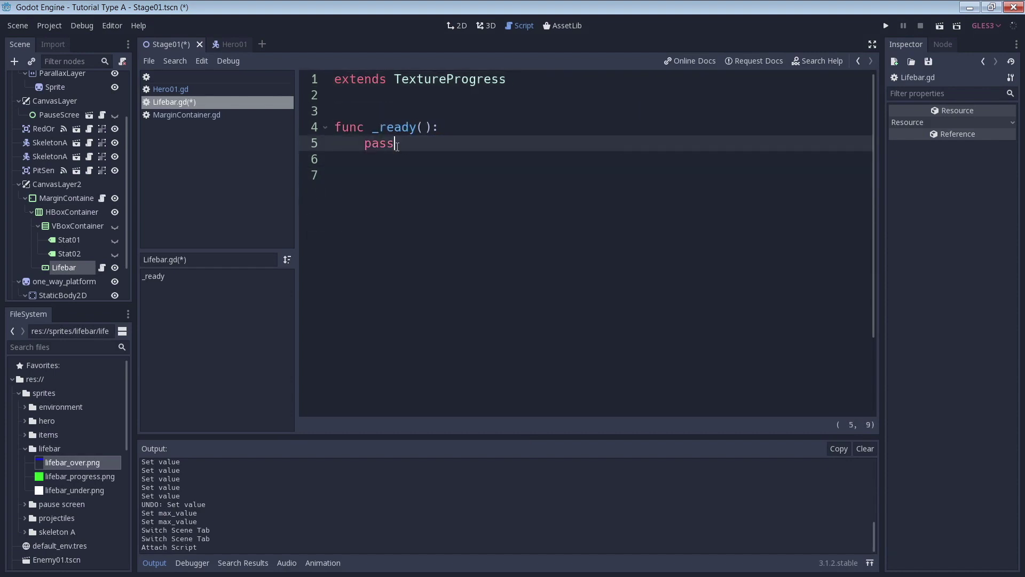
Step: Add _physics_process(delta) setting value from the Stage01 Hero01 node's hp
key(Return)
key(Return)
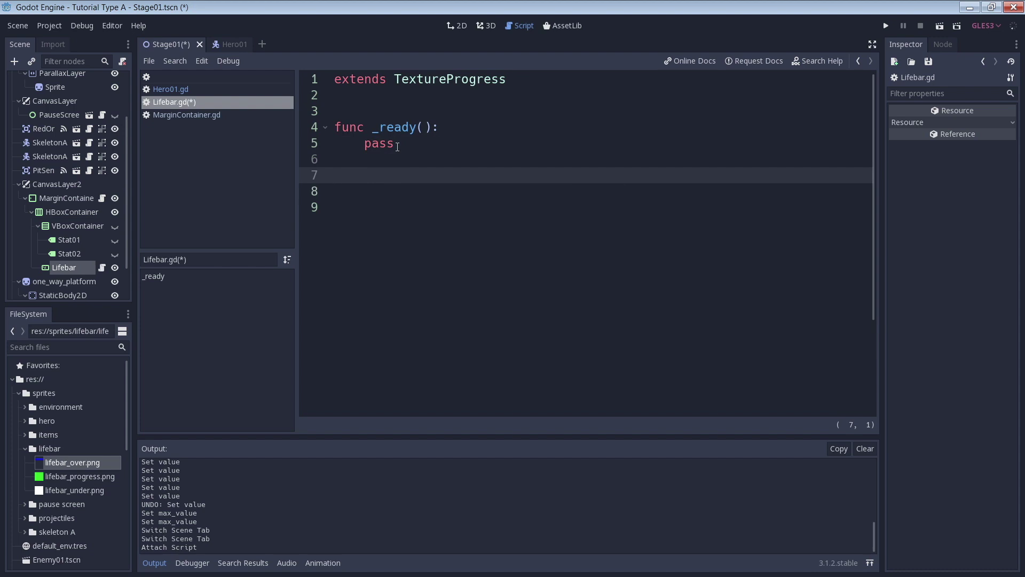
text(func _physics_process(delta):)
key(Return)
key(Return)
text(value )
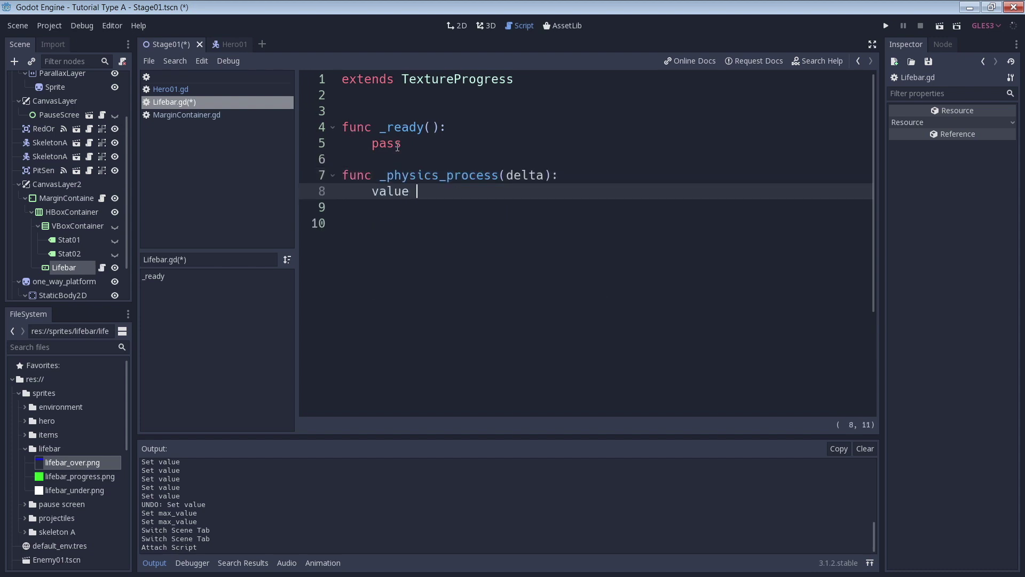
text(= get_tree().root.get_node)
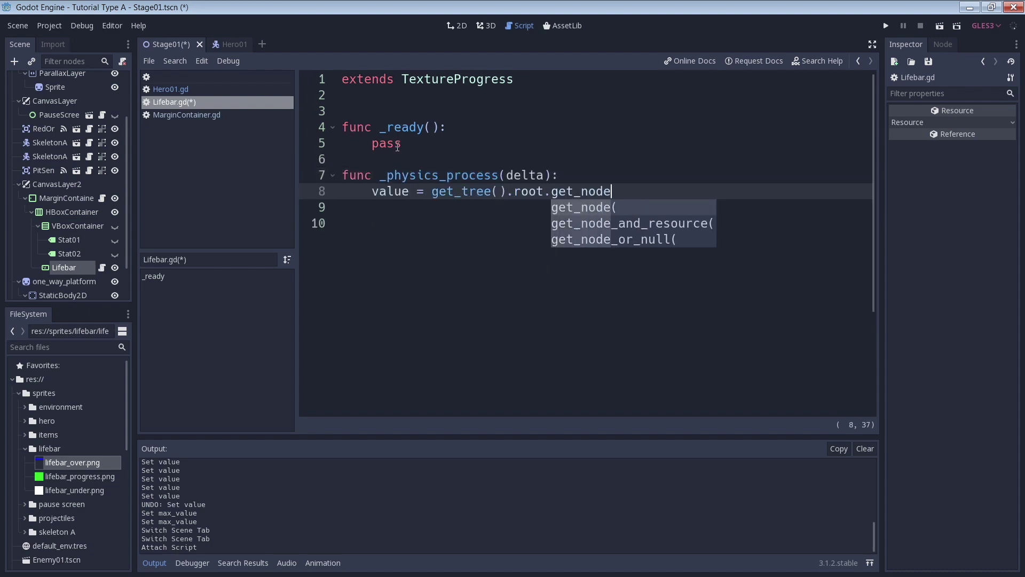
text(("Stage01").get_node("Hero01").hp)
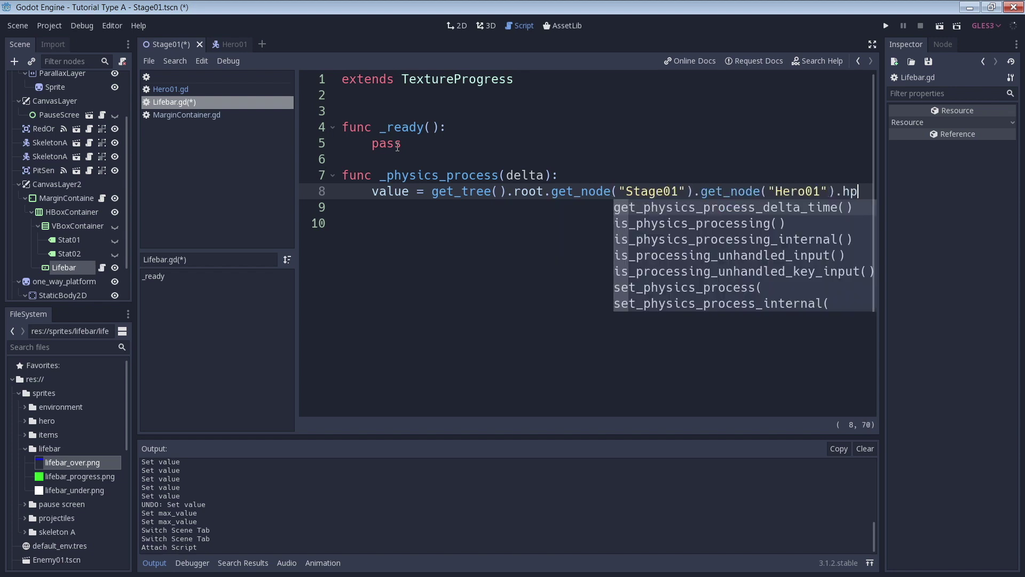
key(Escape)
key(Down)
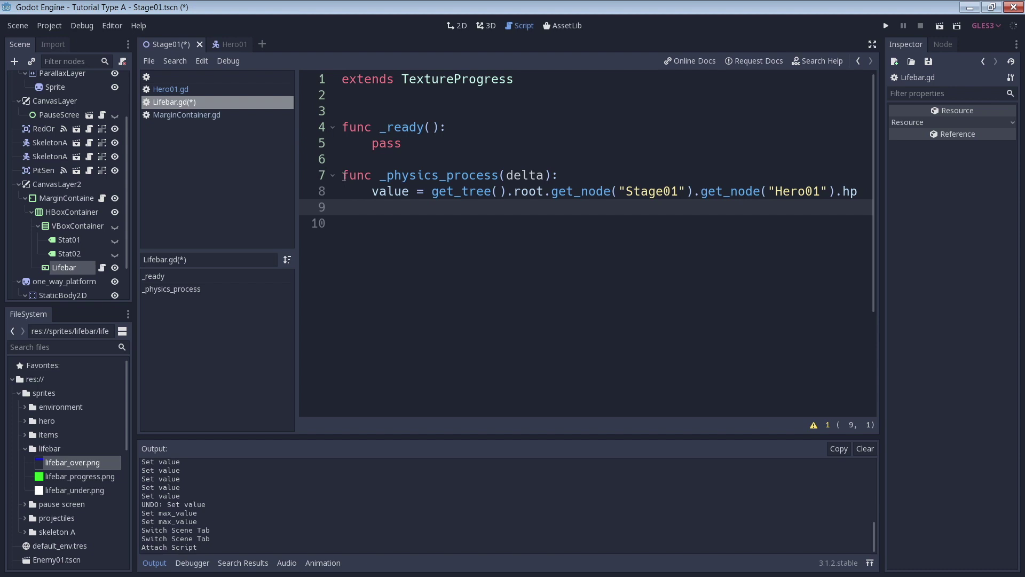
drag(344, 176, 571, 179)
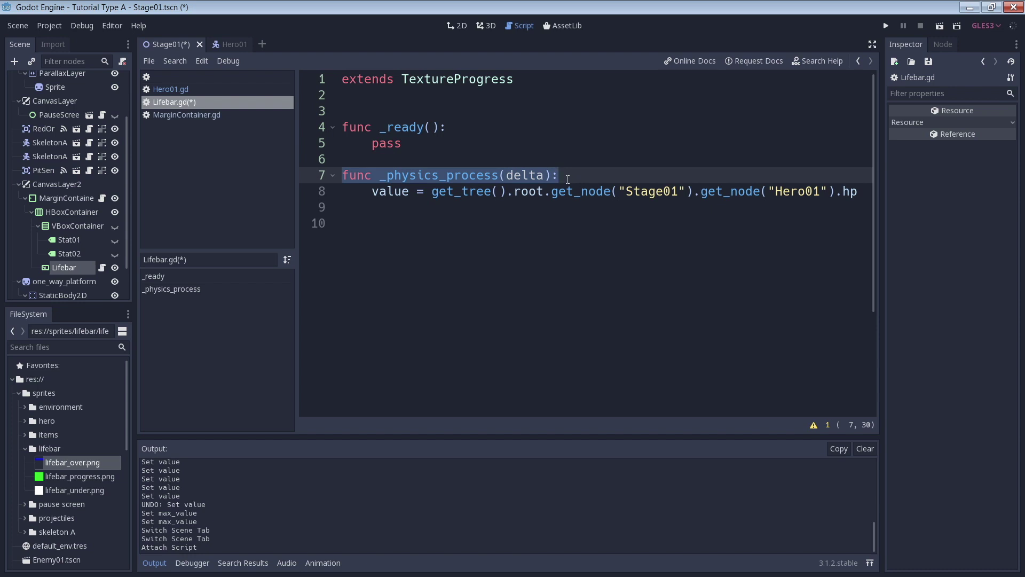
click(380, 191)
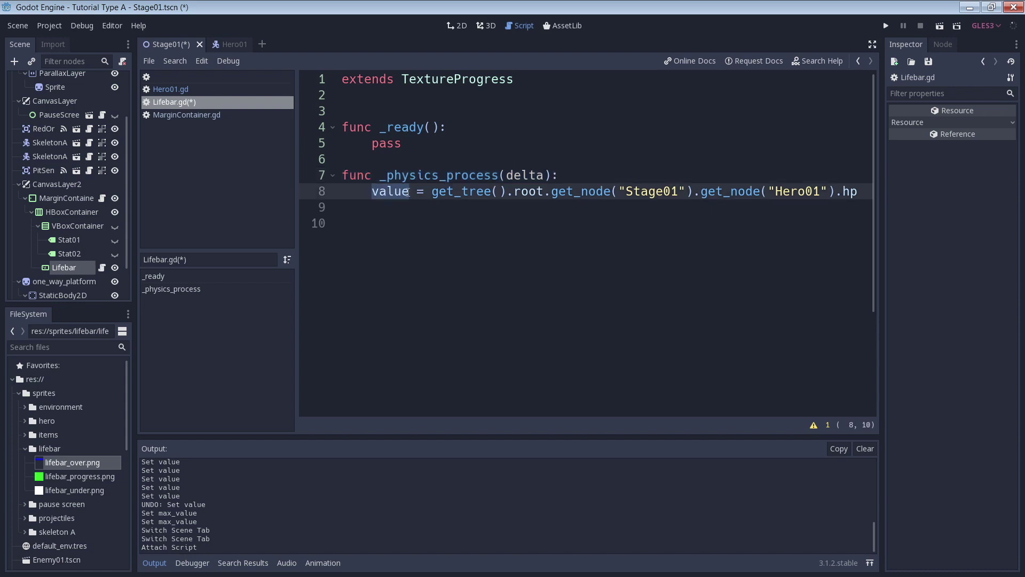
drag(433, 192, 831, 190)
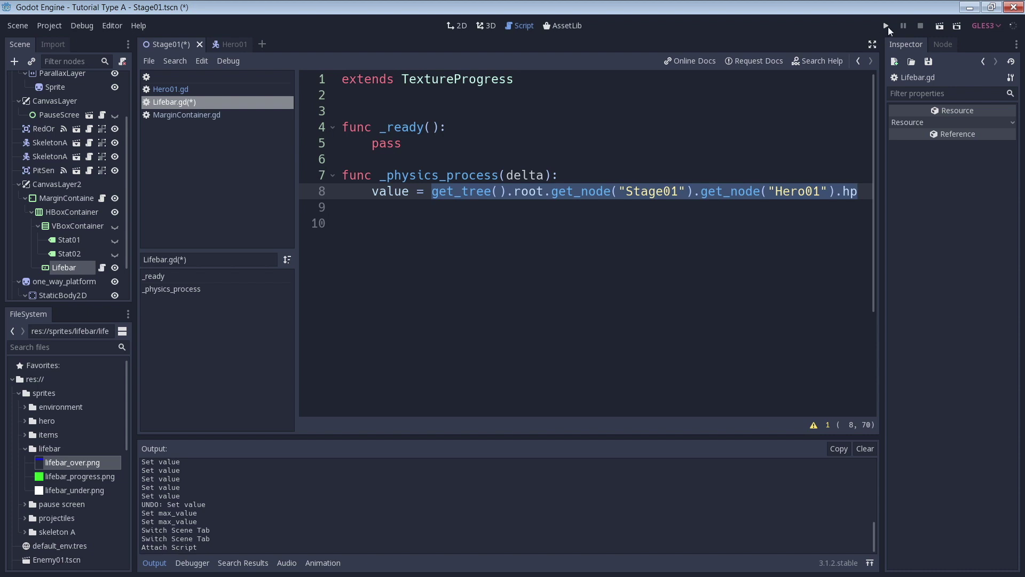
Step: Run the game to watch the life bar shrink as hp drops, then close it
click(887, 25)
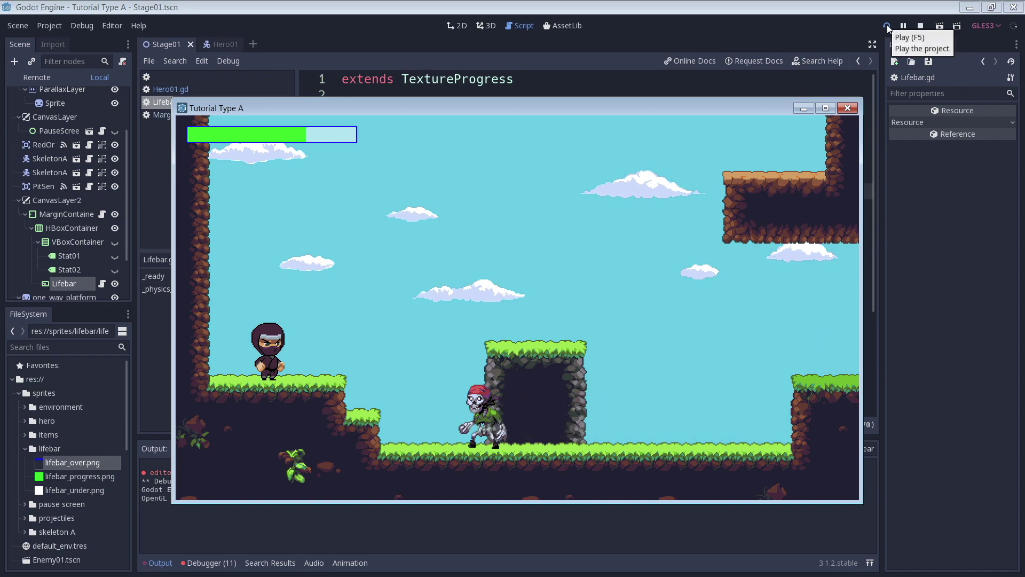
click(852, 108)
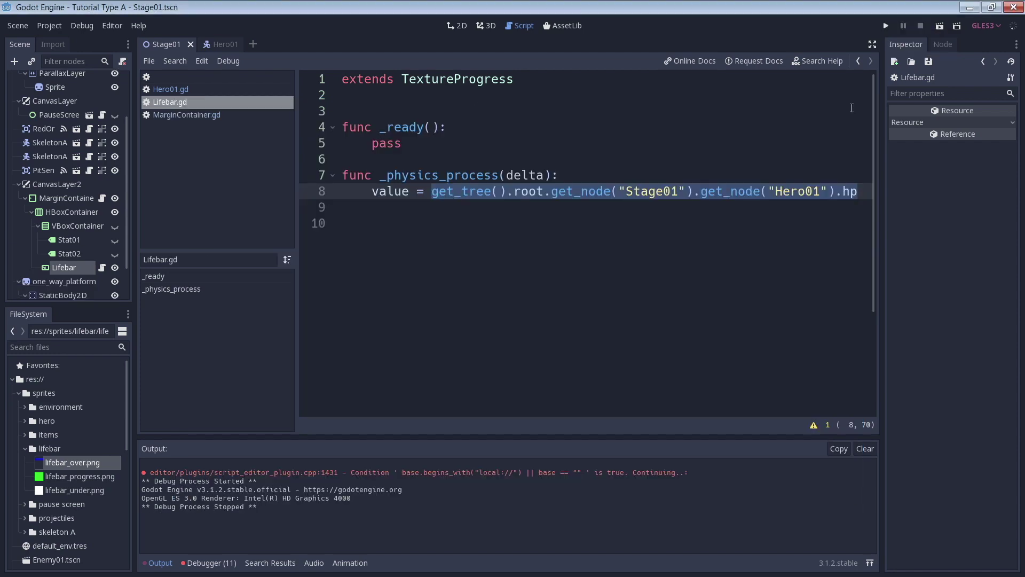
Step: Uncomment the skeleton-collision damage block, lines 74–78, in Hero01.gd with Ctrl+K
click(224, 45)
drag(558, 255, 342, 193)
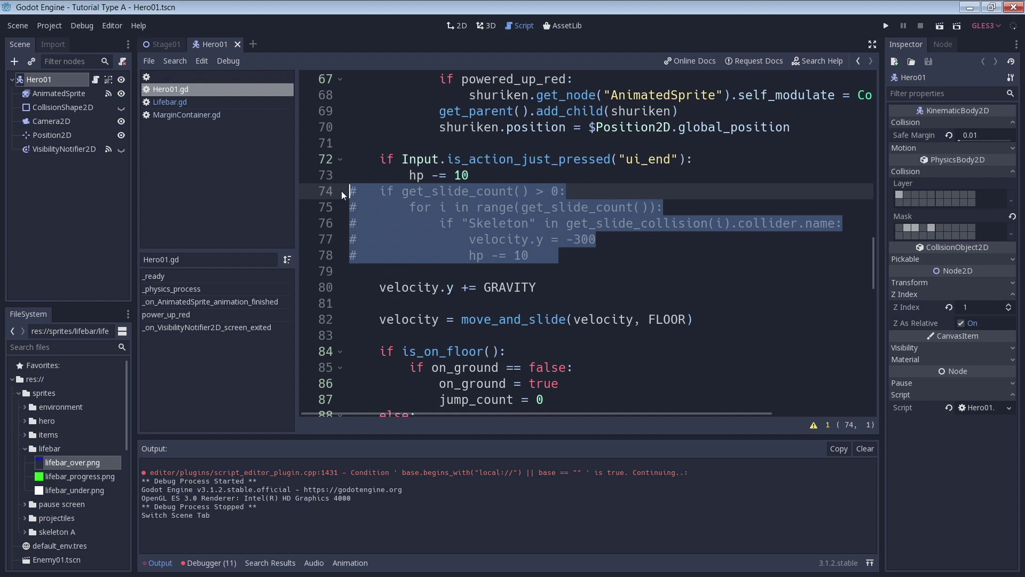
key(ctrl+k)
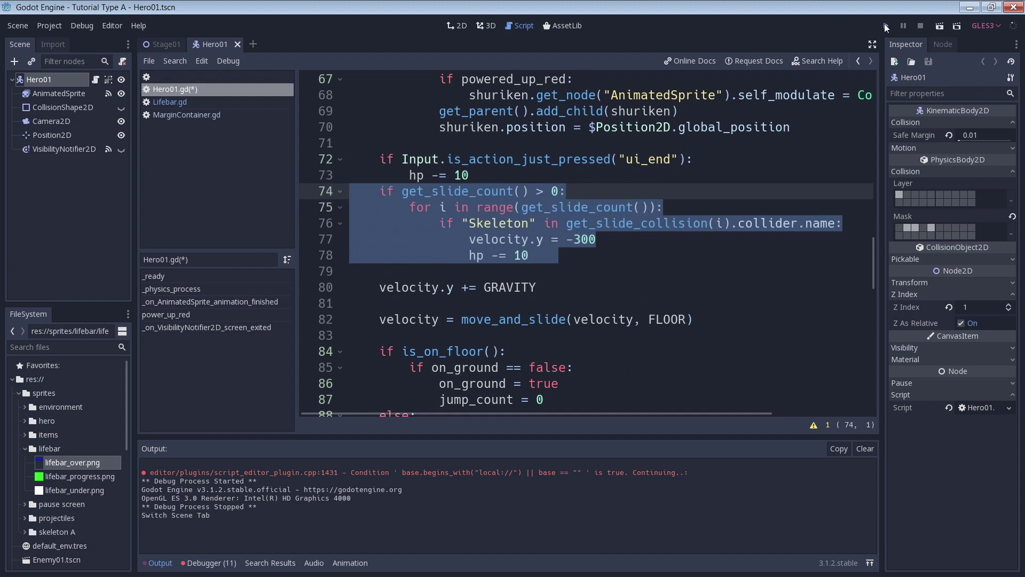
Step: Run the game and steer the ninja into skeletons until the life bar drops to about two-thirds
click(884, 24)
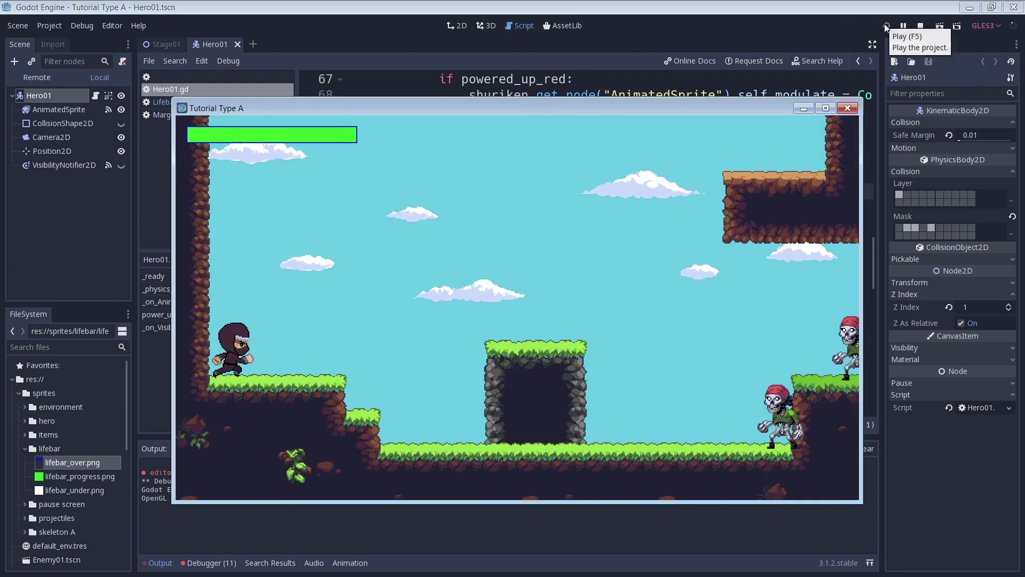
key(Right)
key(Up)
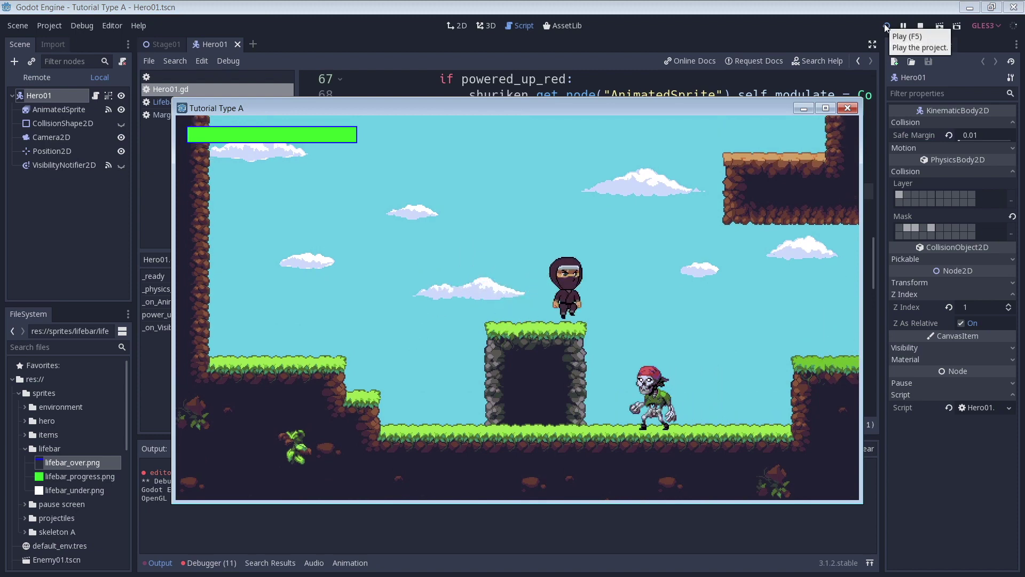
key(Left)
key(Up)
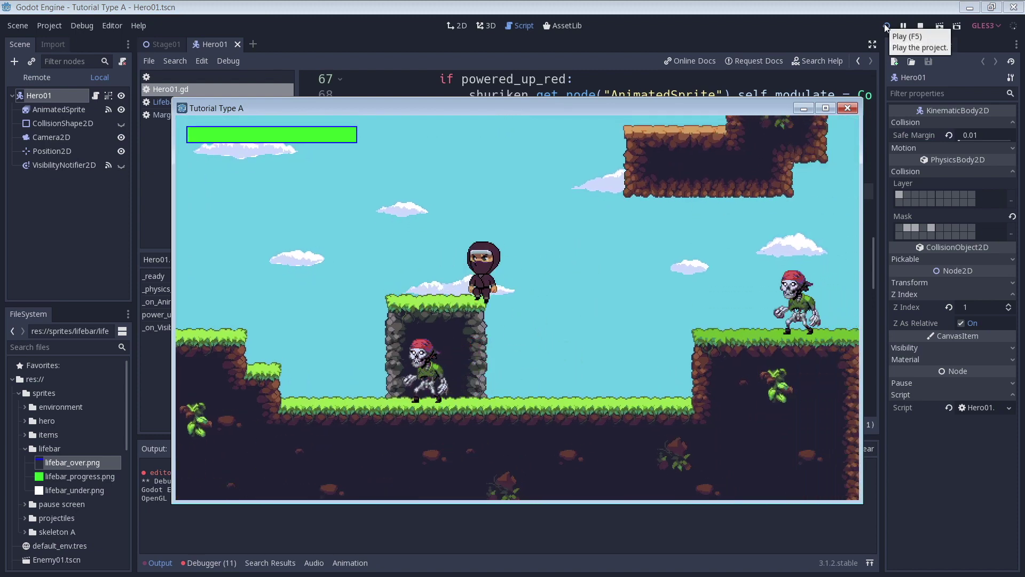
key(Left)
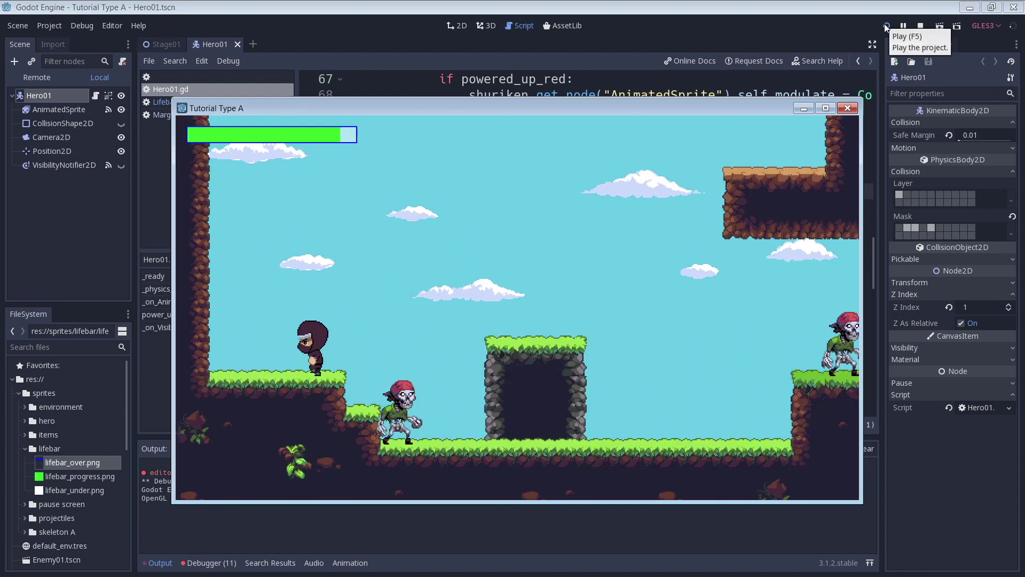
key(Right)
key(Up)
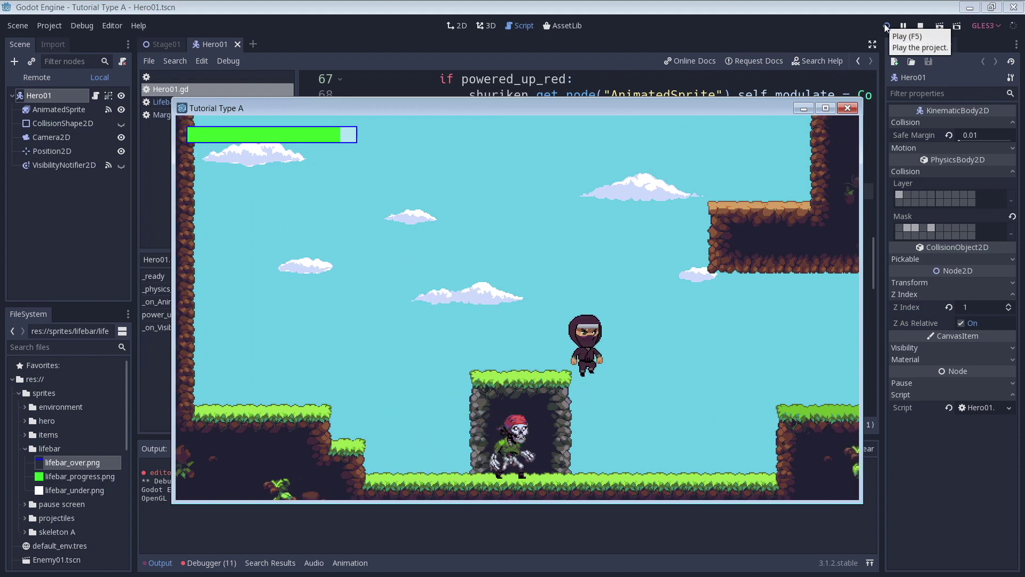
key(Up)
key(Left)
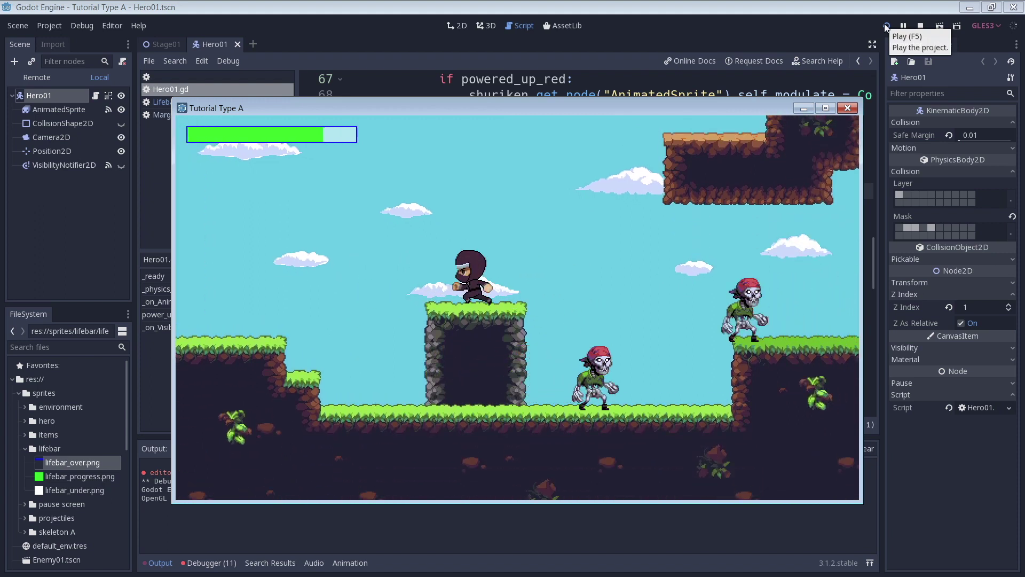
key(Up)
key(Right)
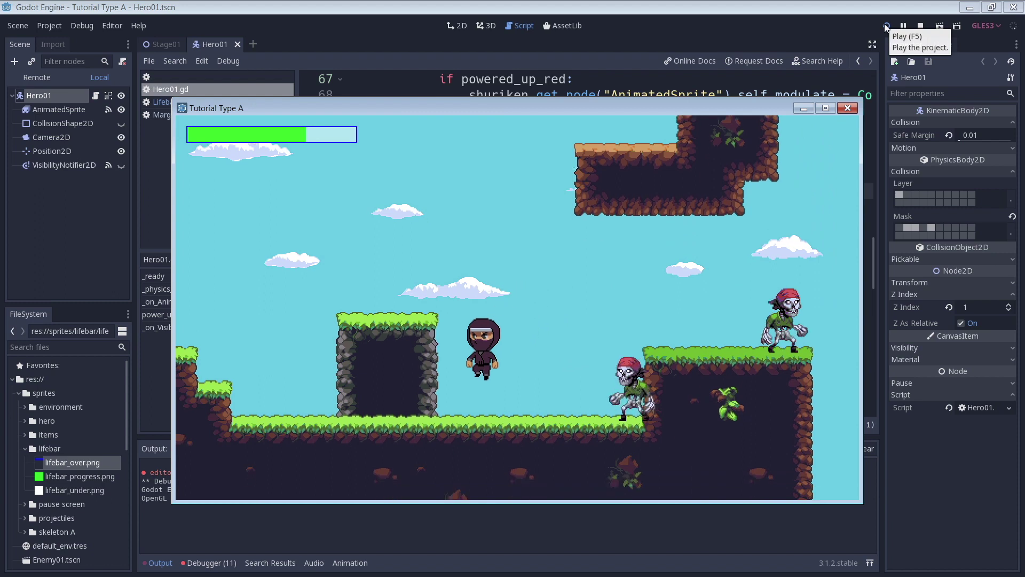
key(Left)
key(Up)
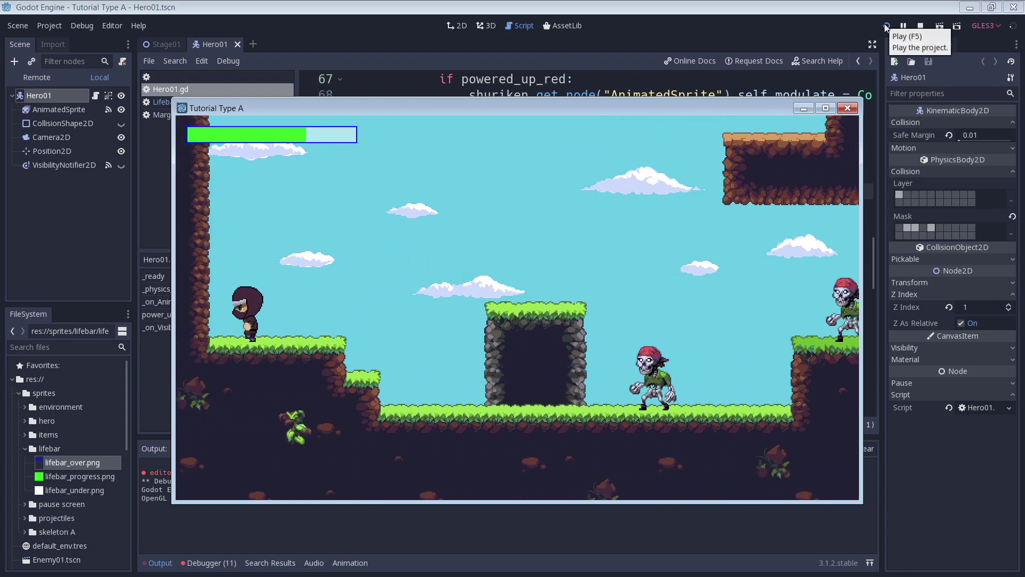